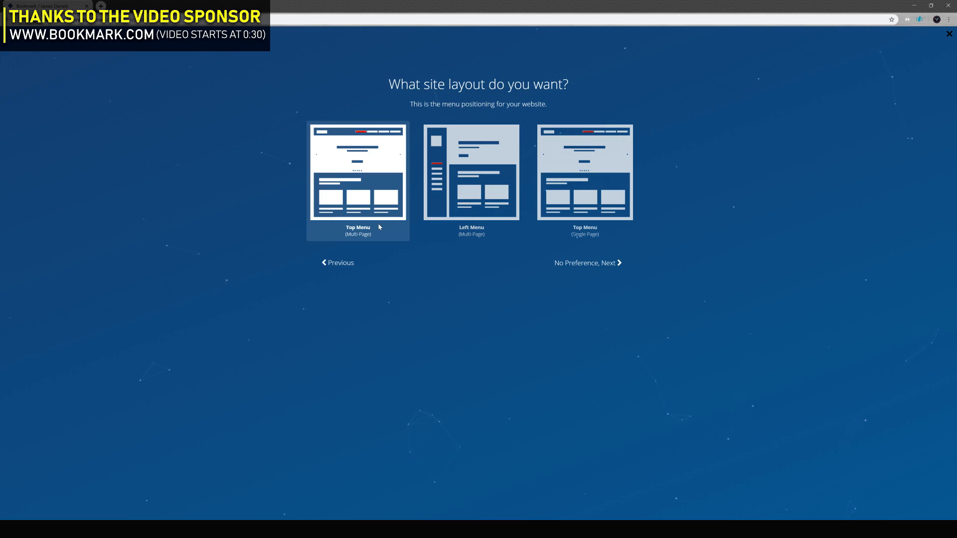
Choose the multi-page Top Menu site layout and complete the remaining website setup choices.
left_click(380, 226)
left_click(609, 263)
left_click(438, 138)
left_click(618, 184)
left_click(609, 263)
left_click(611, 145)
left_click(606, 239)
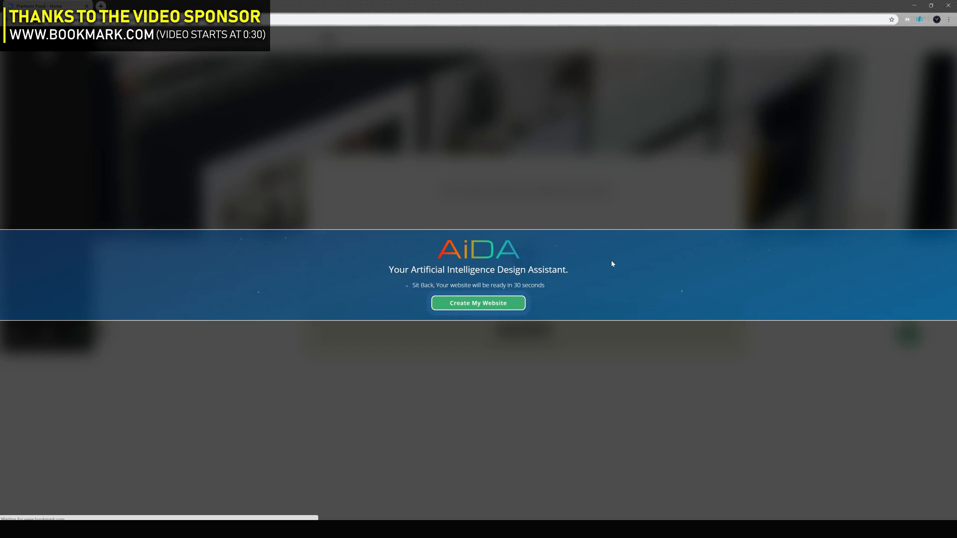
Generate the website with the AiDA design assistant and save it.
left_click(479, 301)
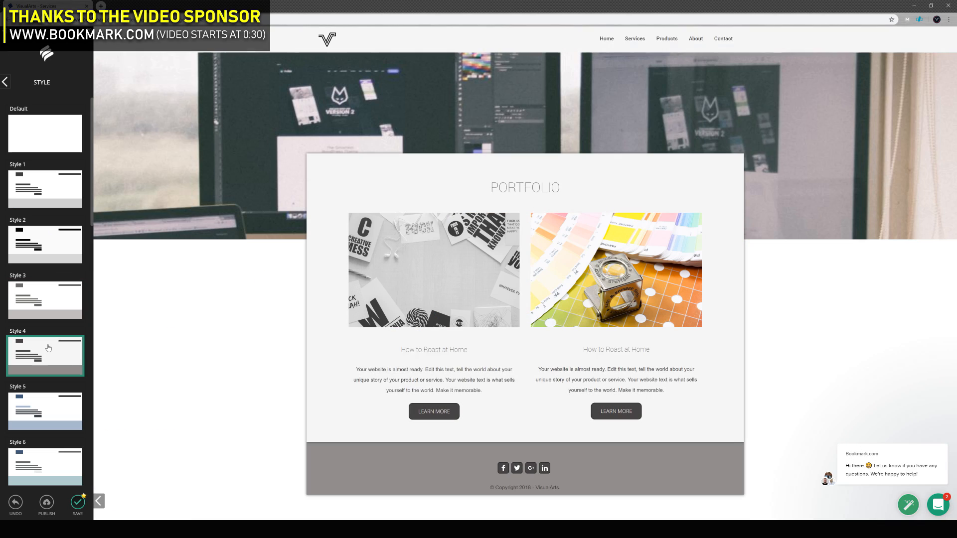
left_click(78, 502)
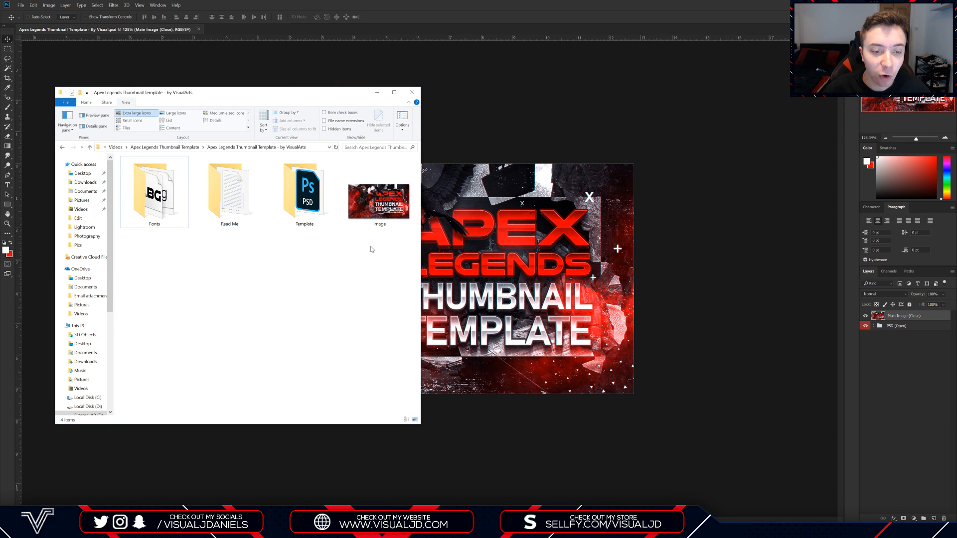
Install both the bahnschrift and nulshock bd font files from the template's Fonts folder.
left_click_drag(405, 251, 180, 209)
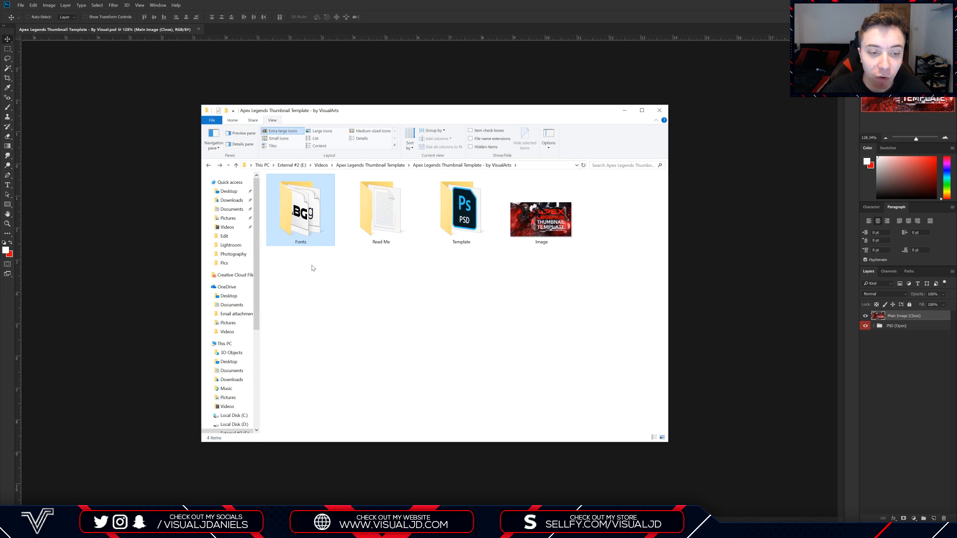
double_click(308, 208)
left_click_drag(402, 214, 305, 202)
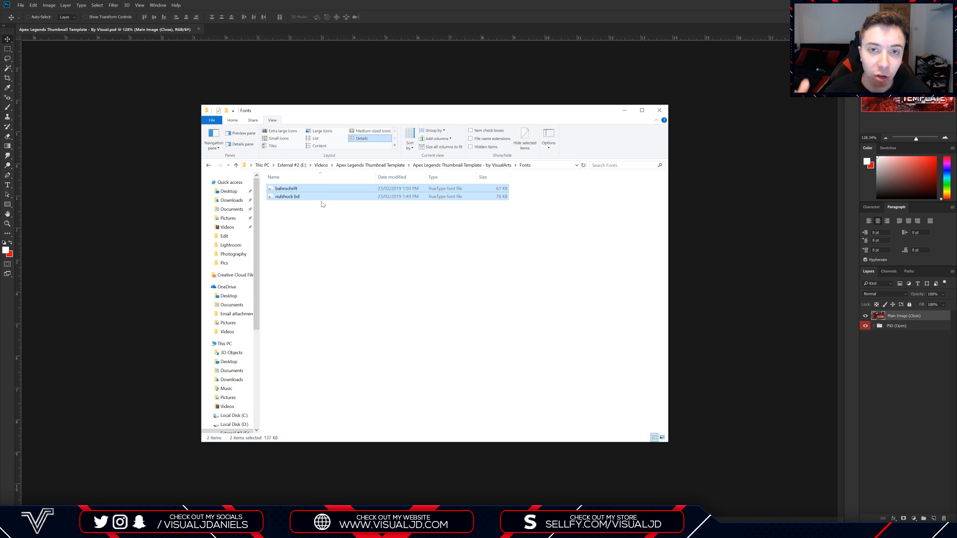
right_click(310, 189)
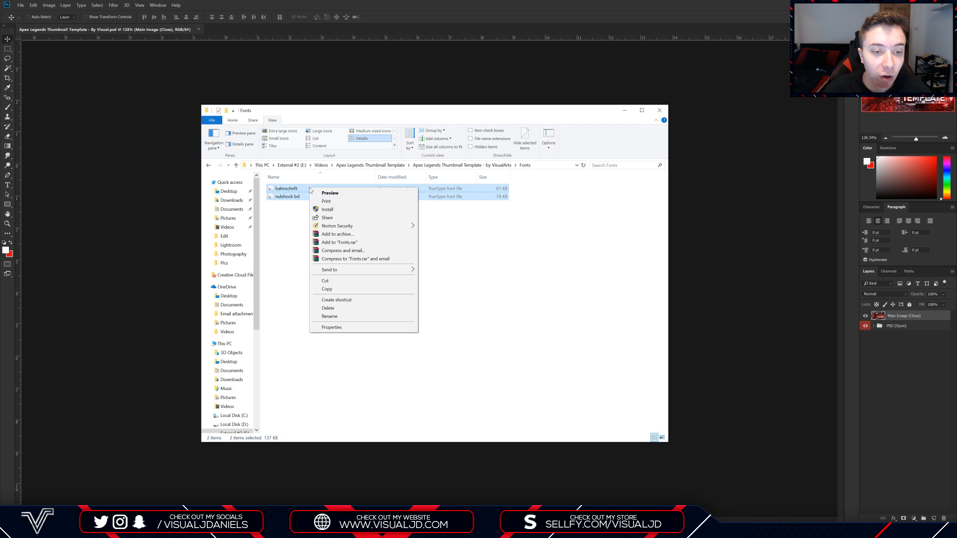
left_click(354, 215)
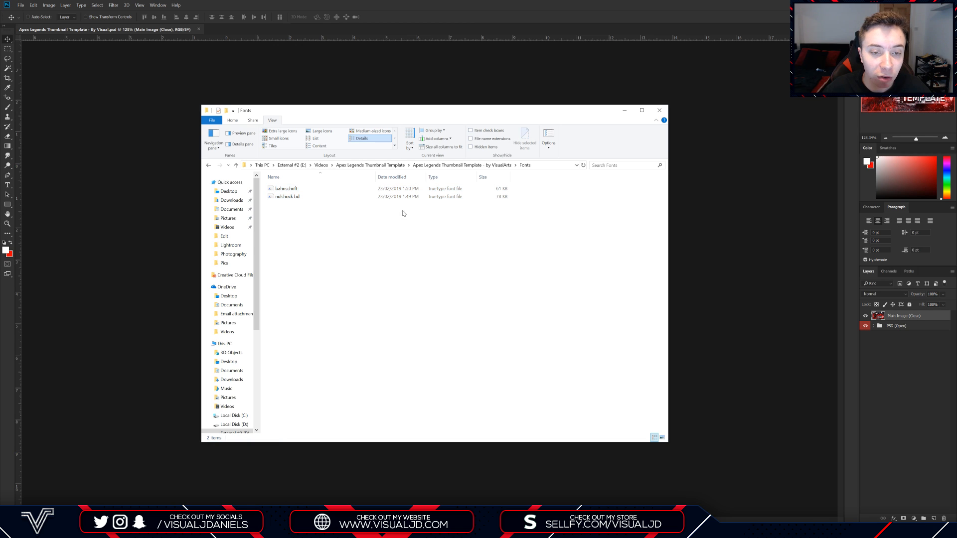
left_click_drag(408, 206, 295, 186)
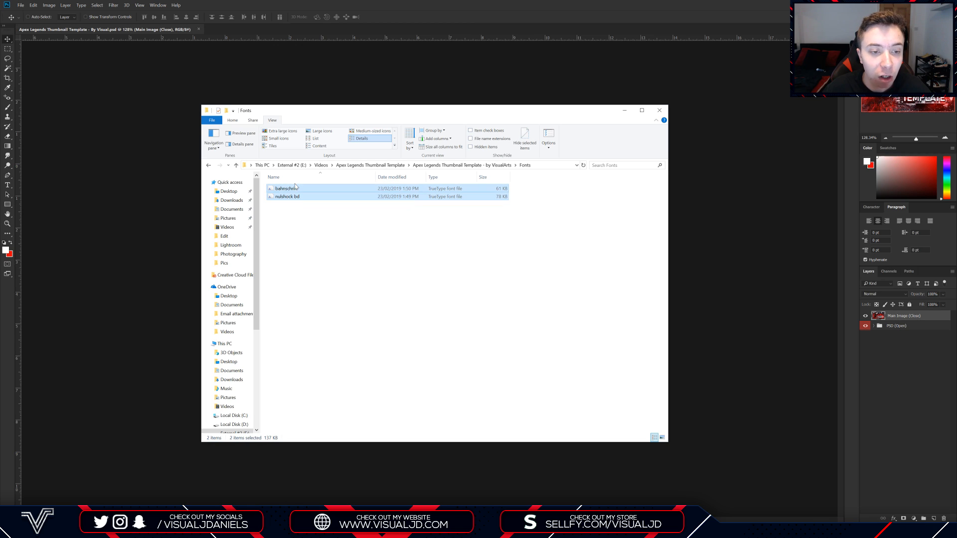
right_click(324, 192)
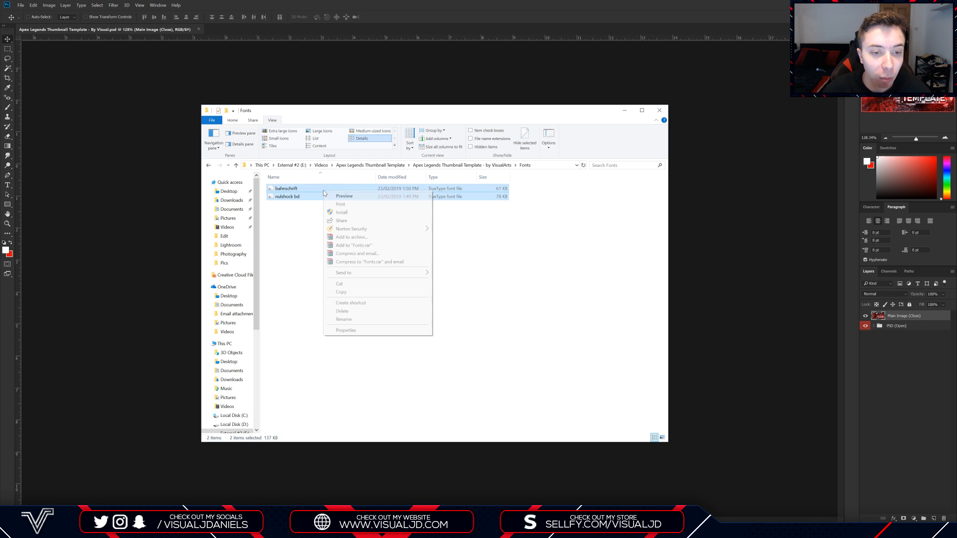
left_click(343, 212)
Check the Read Me folder, and open the Apex Legends Thumbnail Template PSD from the Template folder in Photoshop.
left_click(208, 165)
double_click(382, 211)
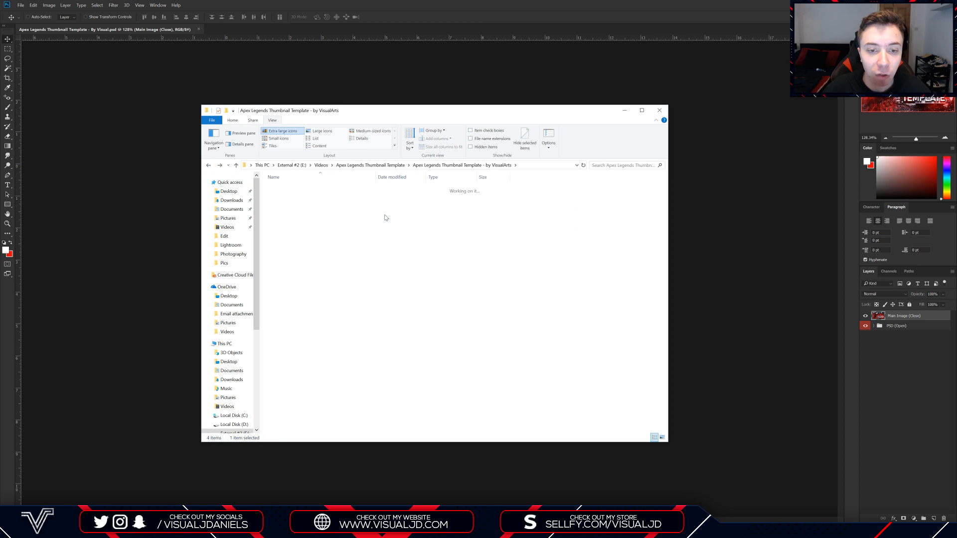
left_click(208, 166)
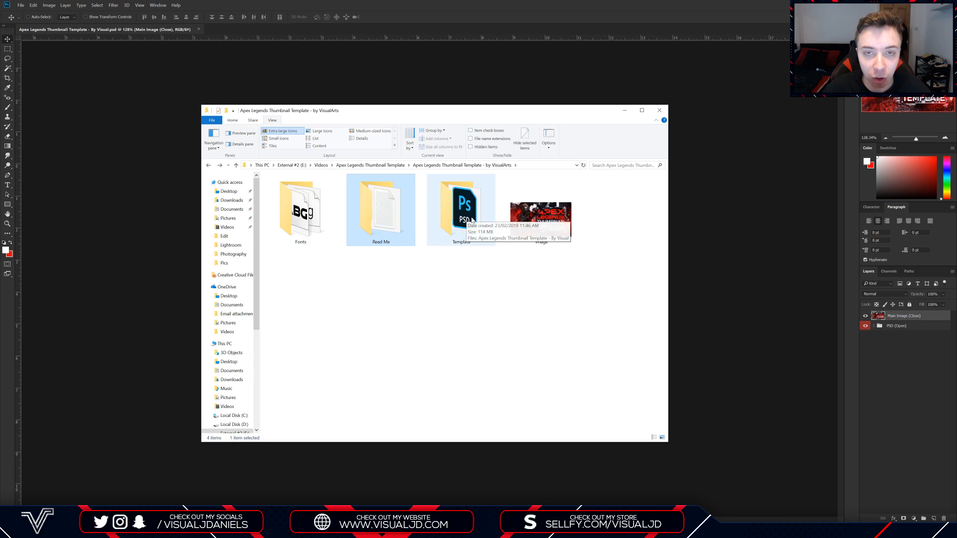
left_click(465, 215)
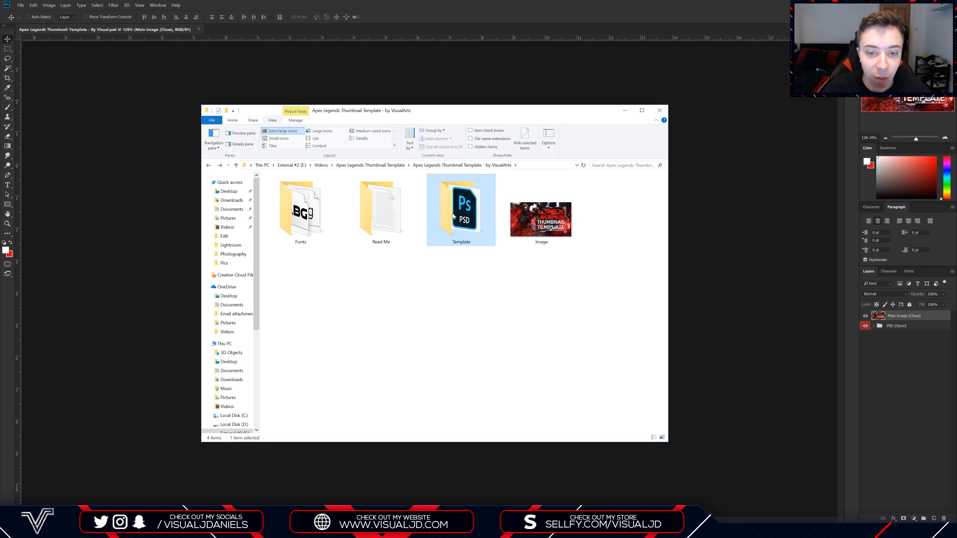
double_click(461, 217)
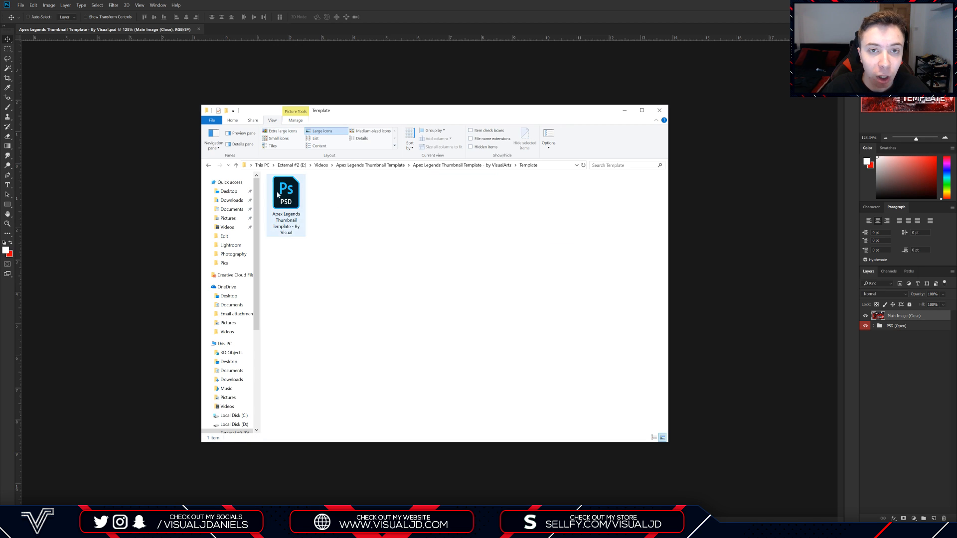
double_click(302, 215)
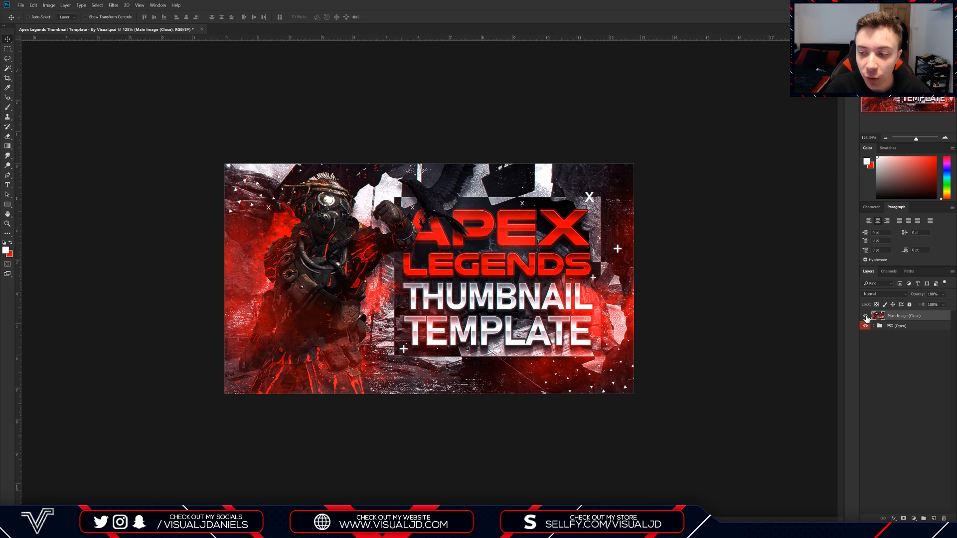
Hide the Main Image (Close) layer, and hide the [CLOSE] group inside the expanded PSD (Open) group.
left_click(866, 316)
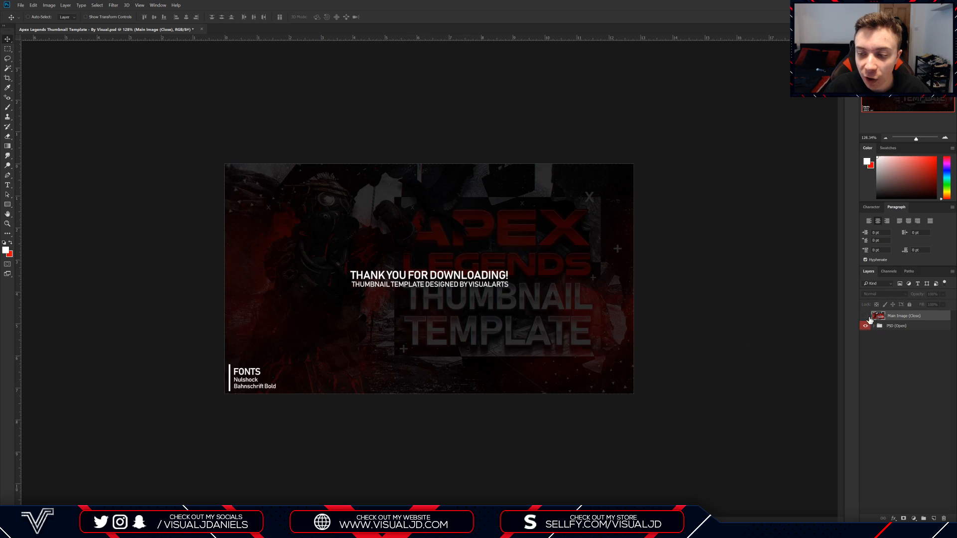
left_click(874, 326)
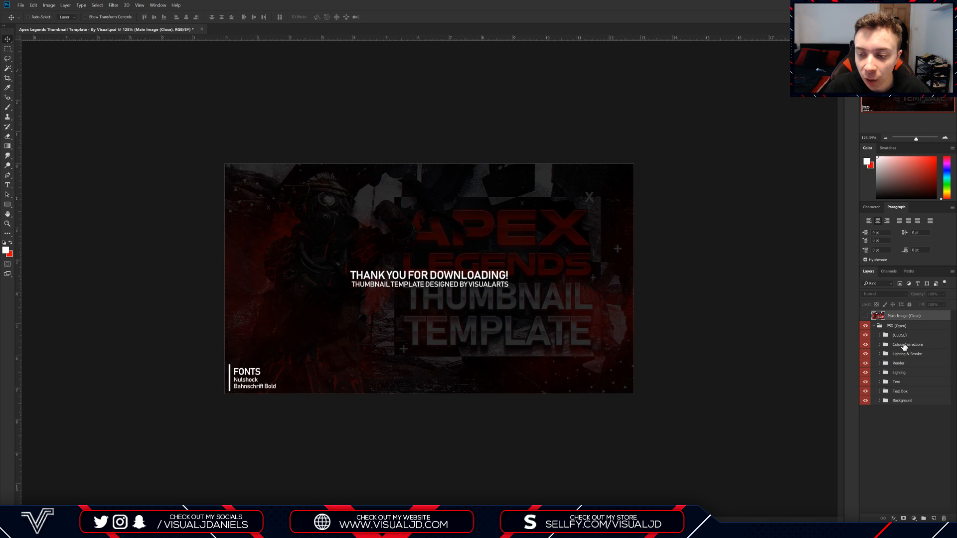
left_click(869, 336)
left_click(866, 336)
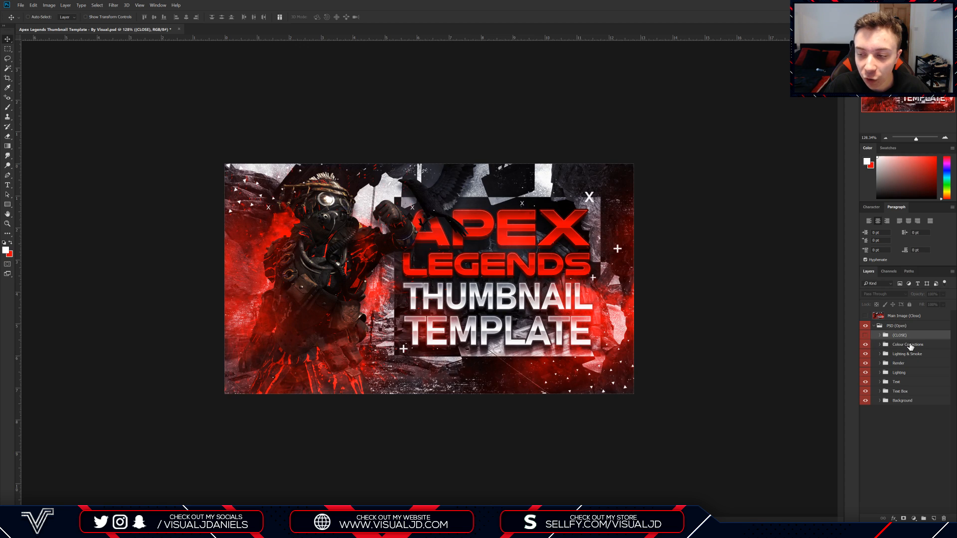
Look through the Colour Corrections, Lighting & Smoke and Render groups, including the bird and Bloodhound image layers.
left_click(910, 345)
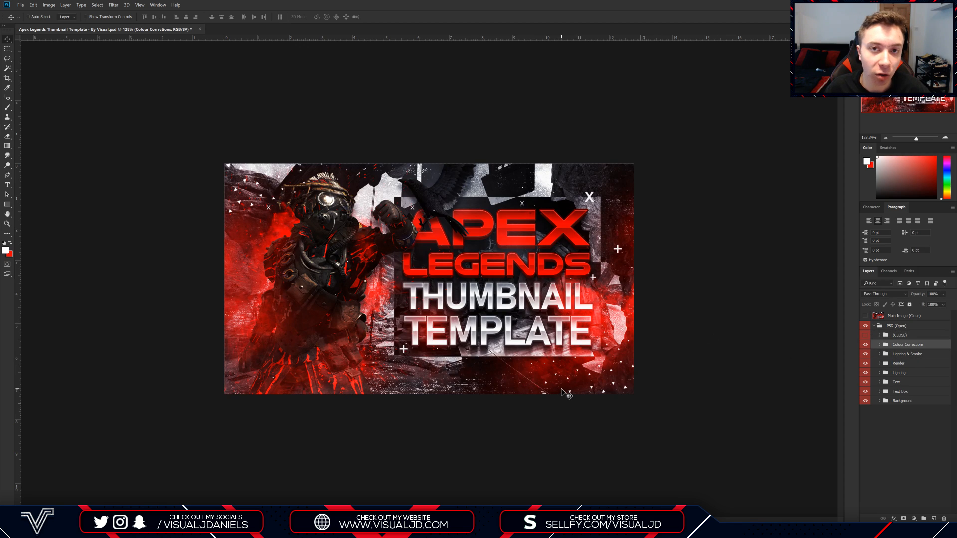
left_click(880, 344)
left_click(879, 345)
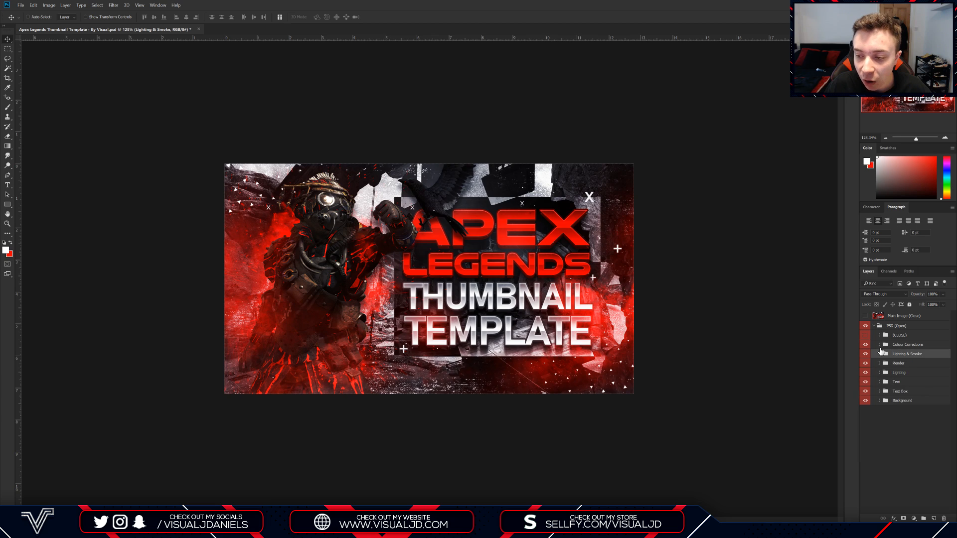
left_click(880, 354)
left_click(879, 354)
left_click(879, 364)
left_click(879, 364)
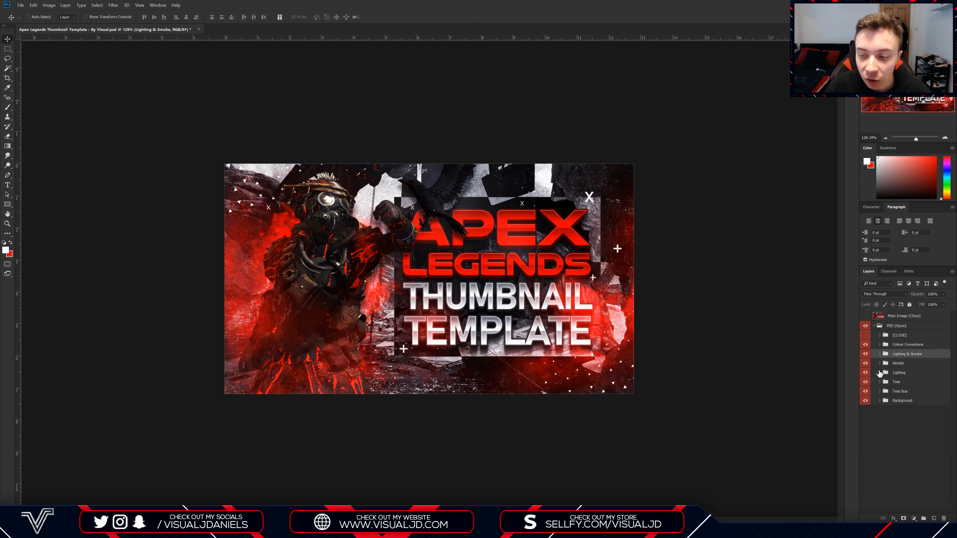
left_click(880, 364)
left_click(880, 364)
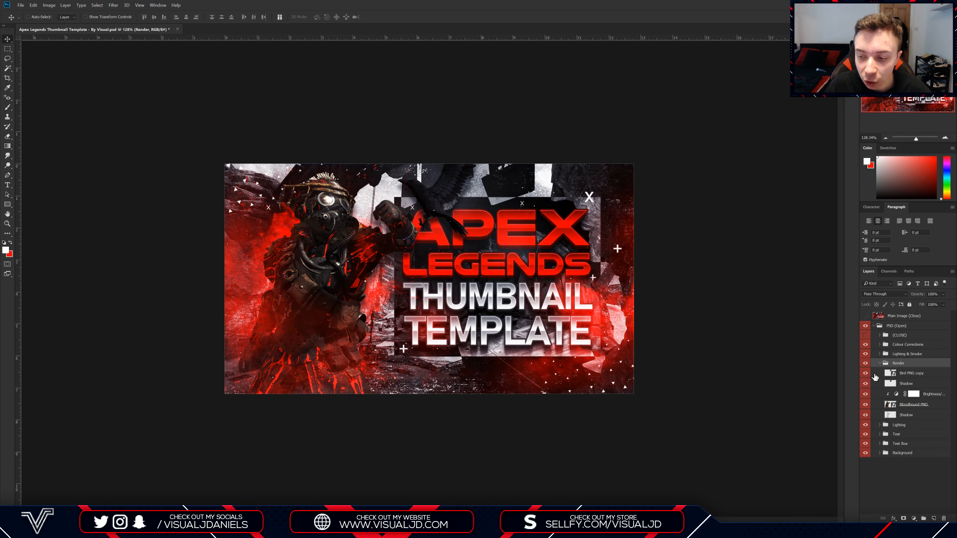
left_click(874, 374)
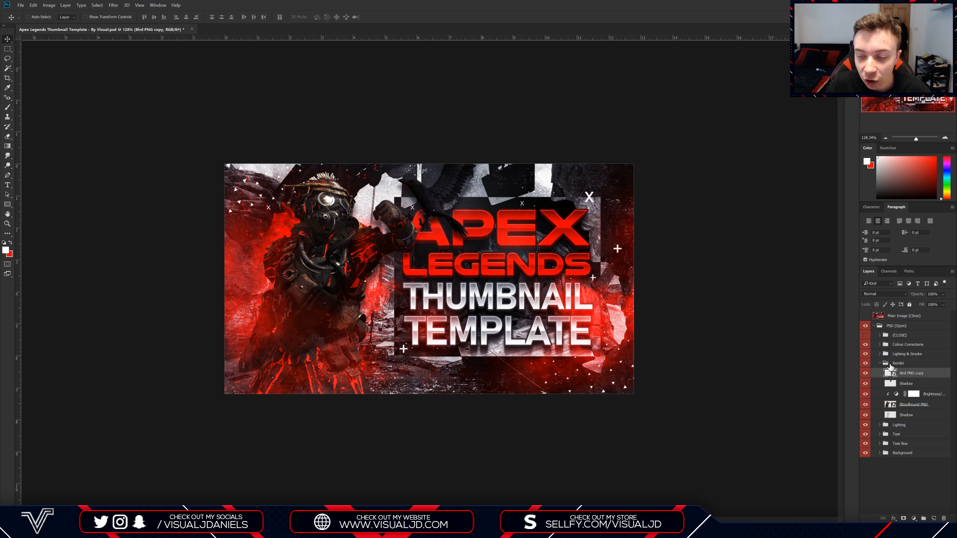
left_click(865, 404)
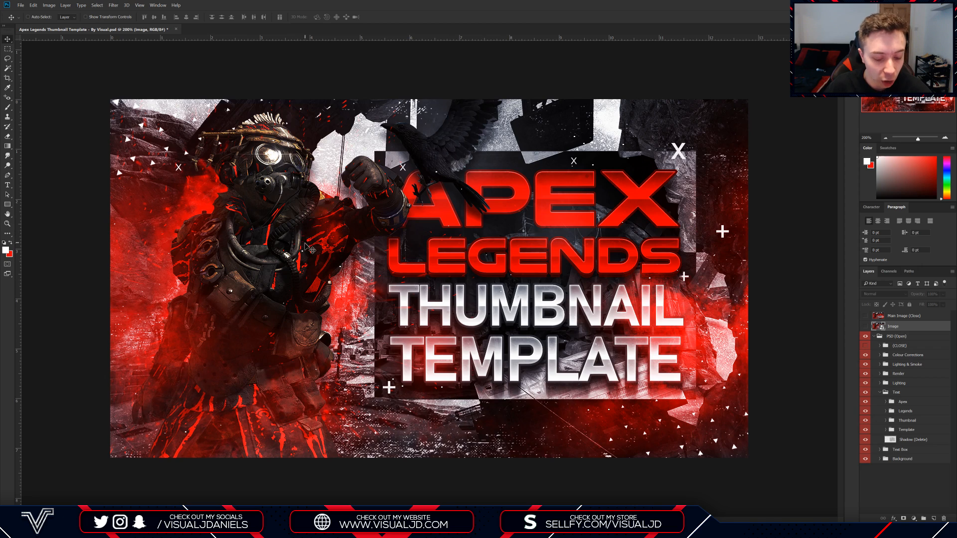
Show the Backing layer in the Apex text group and replace the red APEX title text with HEYY.
key("t")
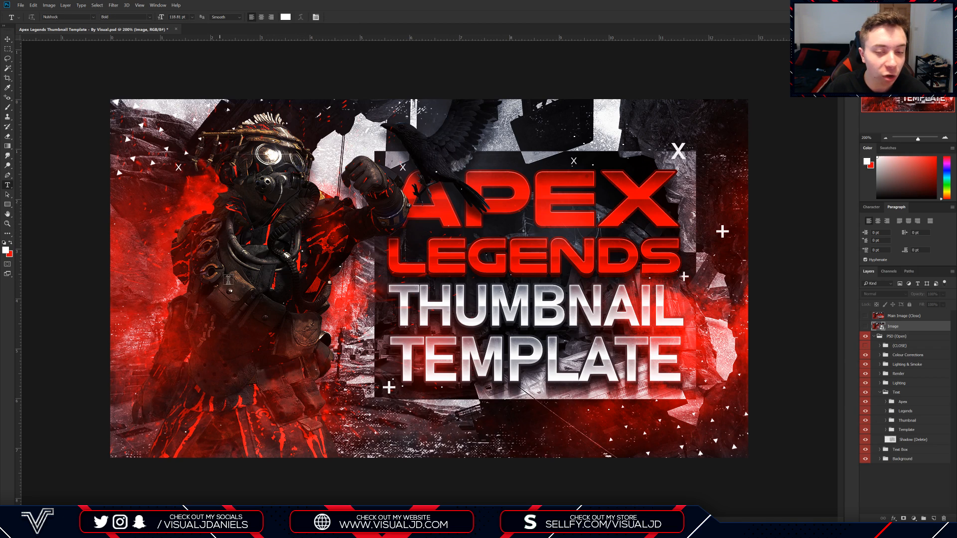
right_click(10, 185)
left_click(18, 189)
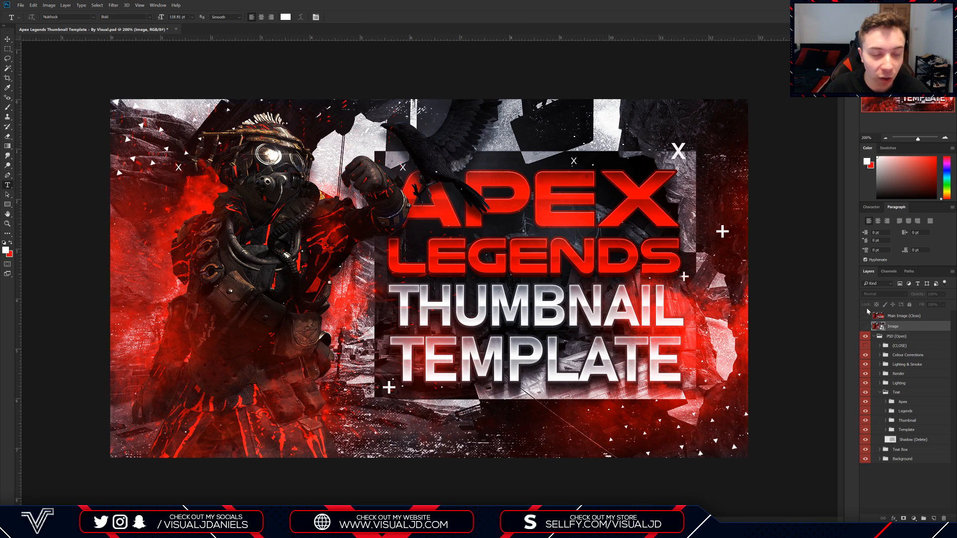
left_click(543, 206)
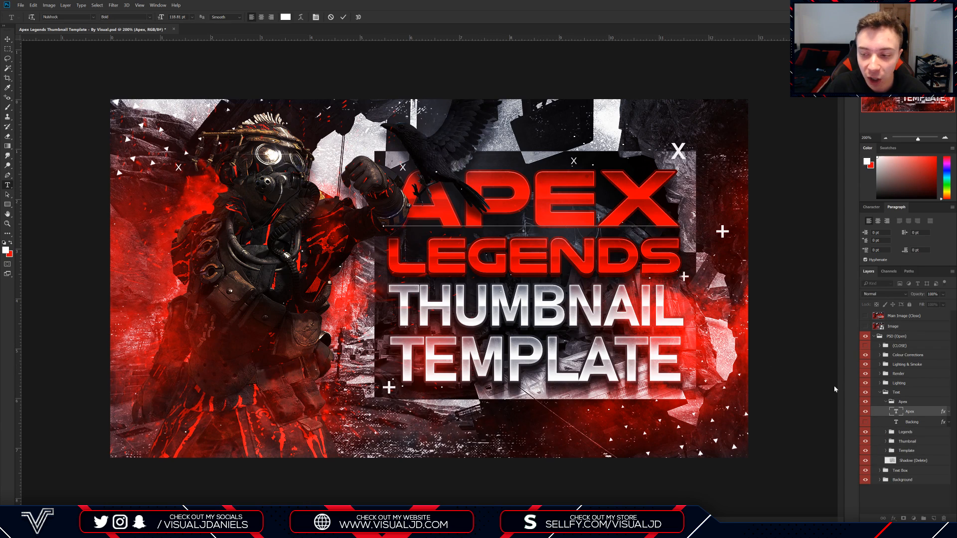
left_click(865, 422)
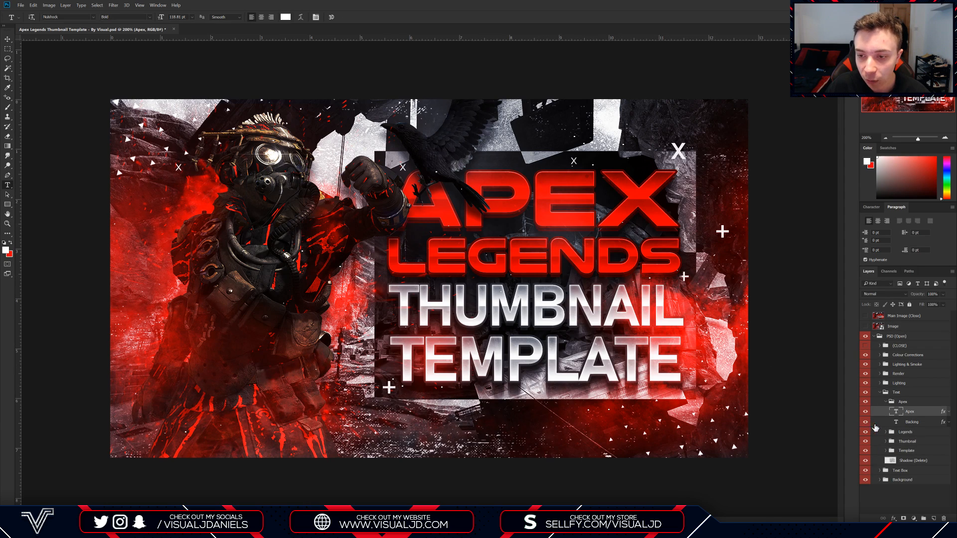
key("Return")
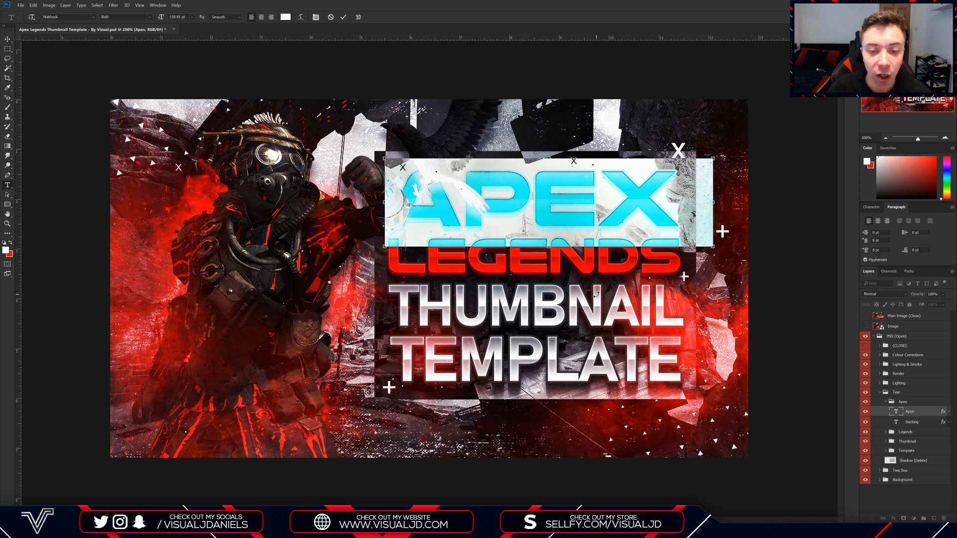
key("BackSpace")
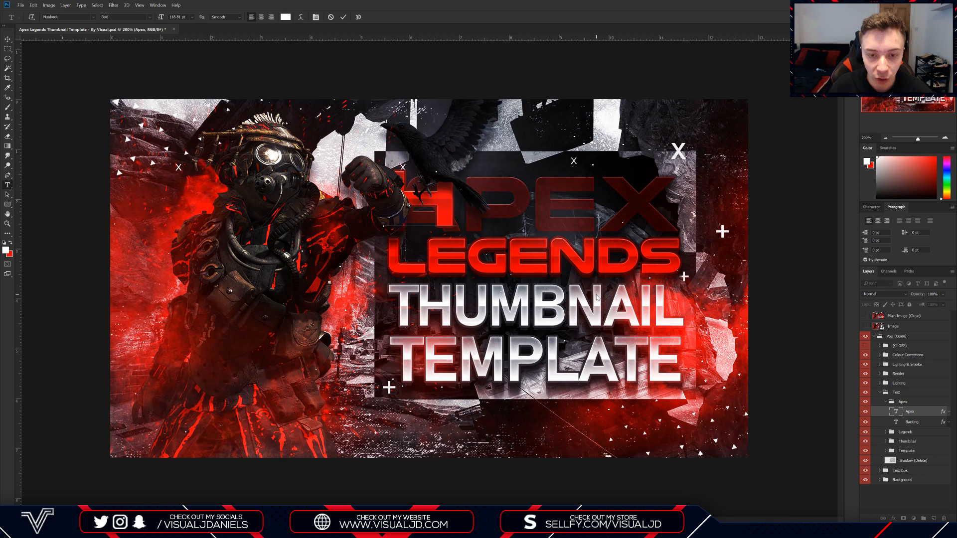
type("EYY")
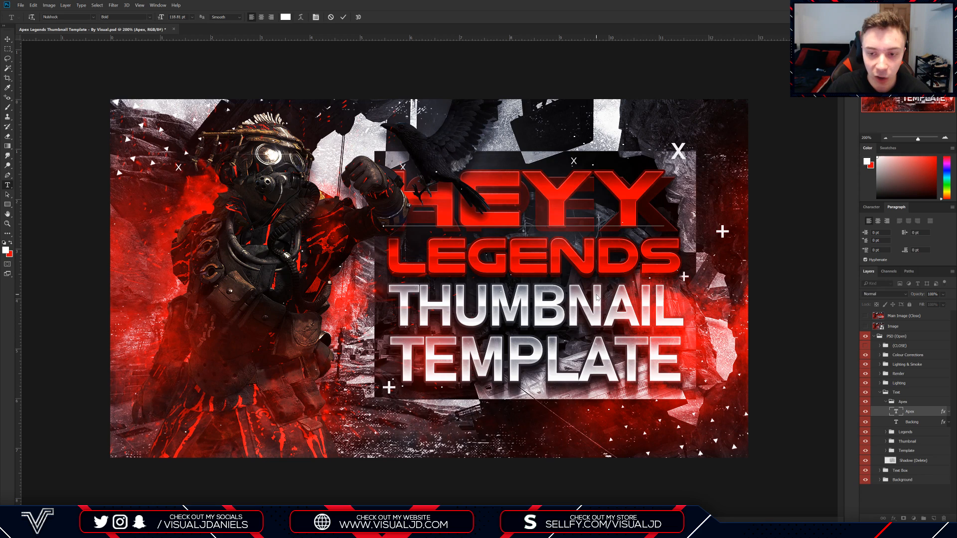
Change the Backing layer's text to HEYY, keeping the Apex text layer hidden only while editing it.
left_click(866, 411)
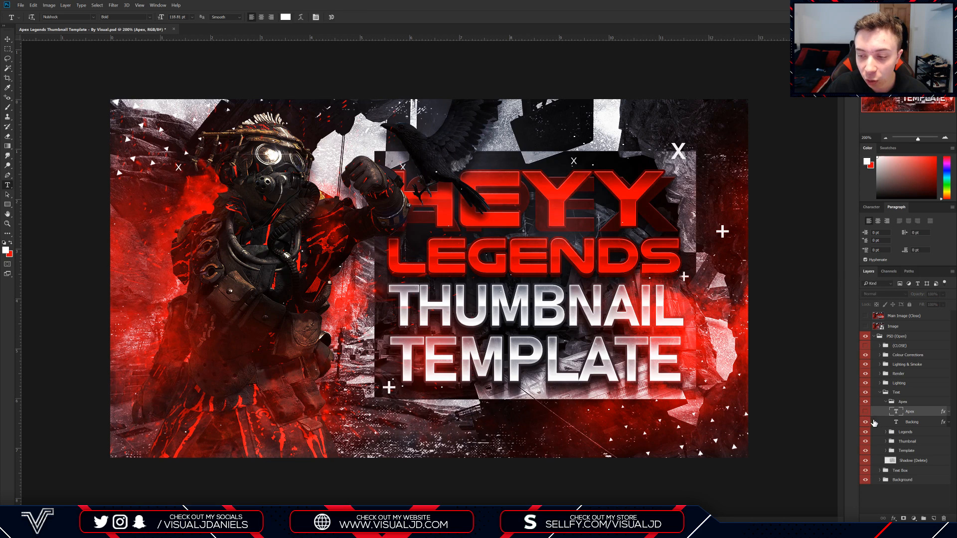
left_click(875, 423)
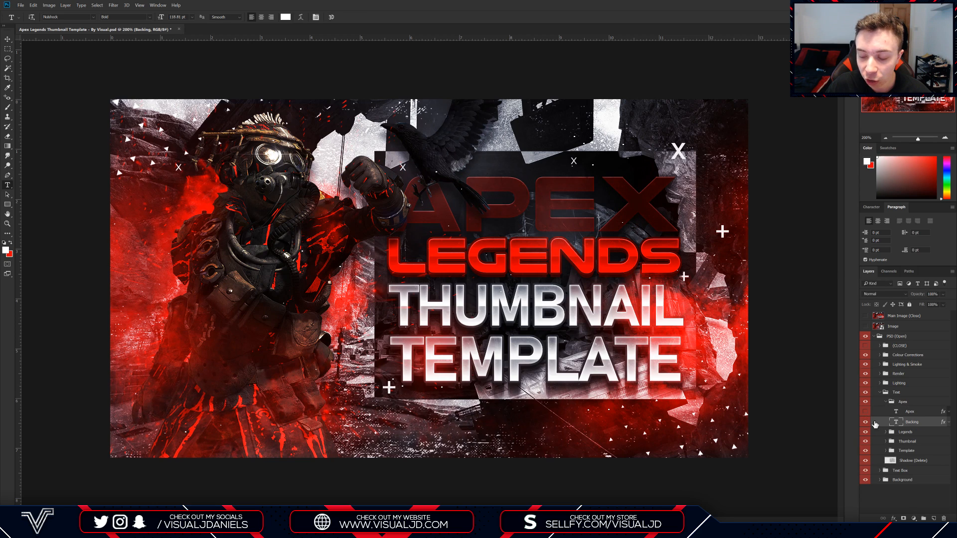
left_click(567, 203)
key("ctrl+a")
type("HEYY")
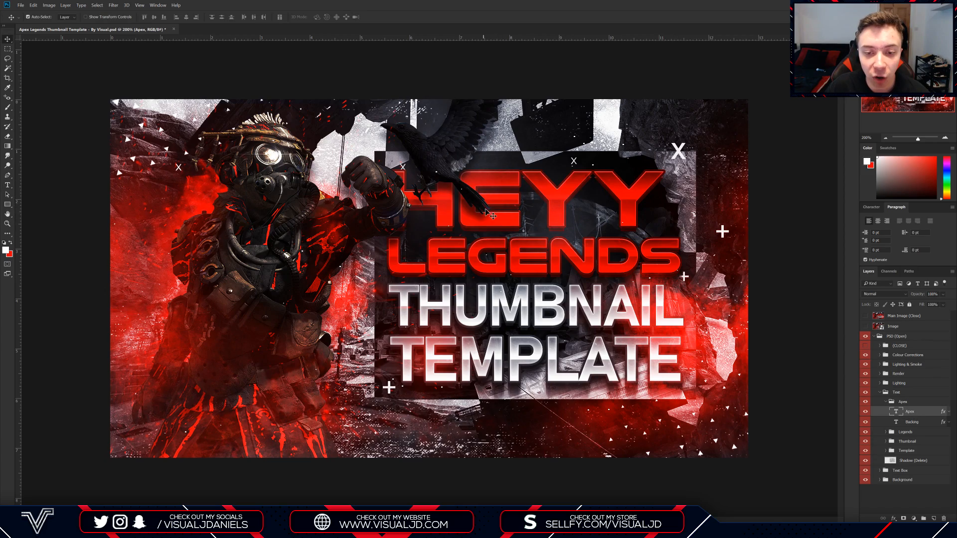
scroll(619, 222, "up", 5)
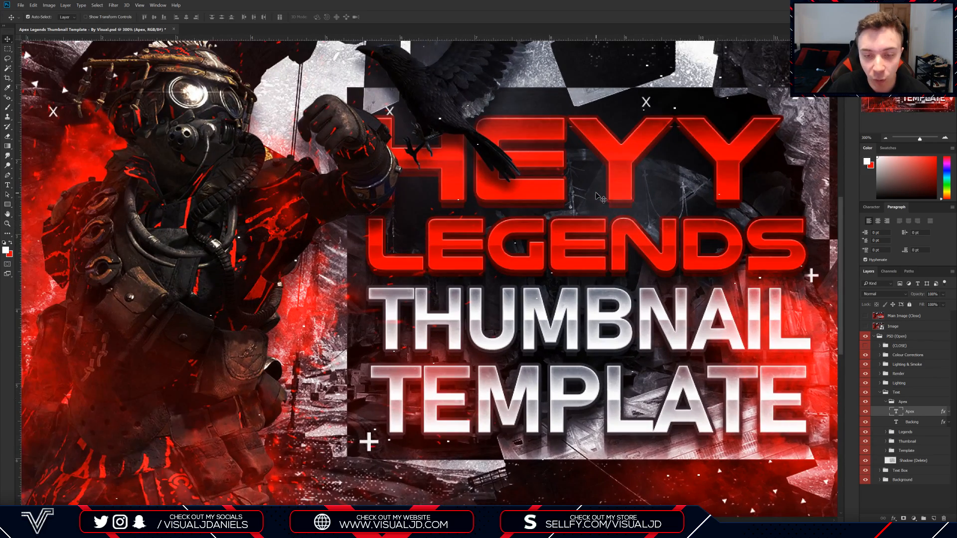
key("ctrl+minus")
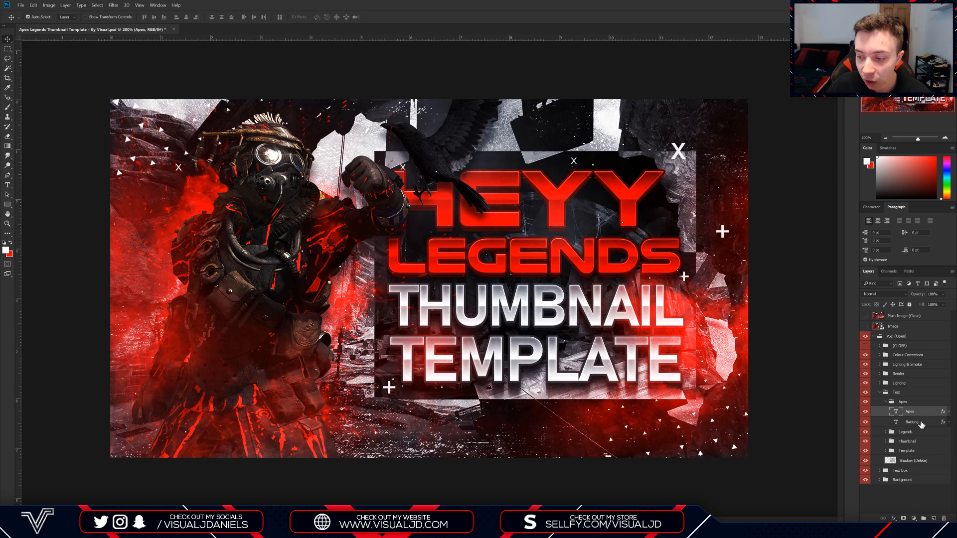
Enlarge the red HEYY title and its Backing layer together until they span about the width of the LEGENDS line.
left_click(920, 422, "shift")
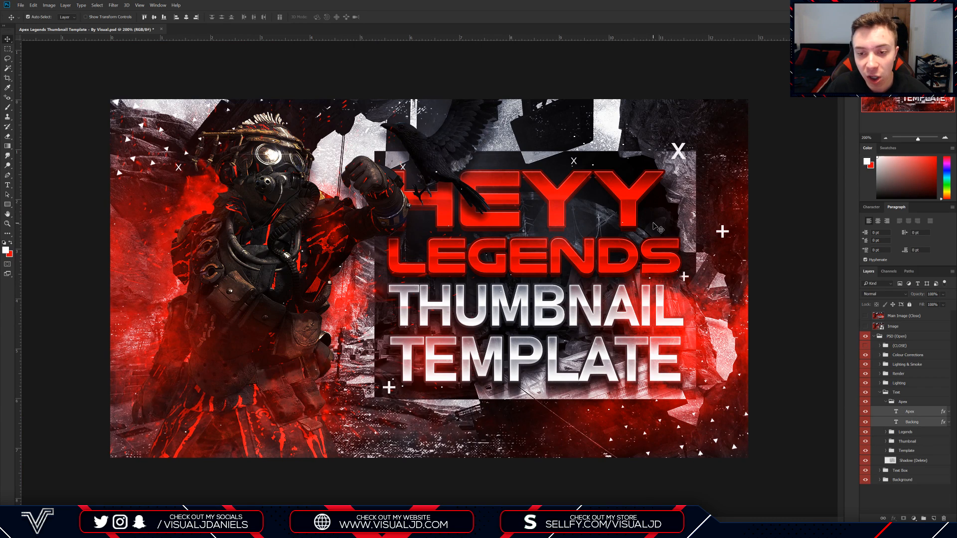
key("ctrl+t")
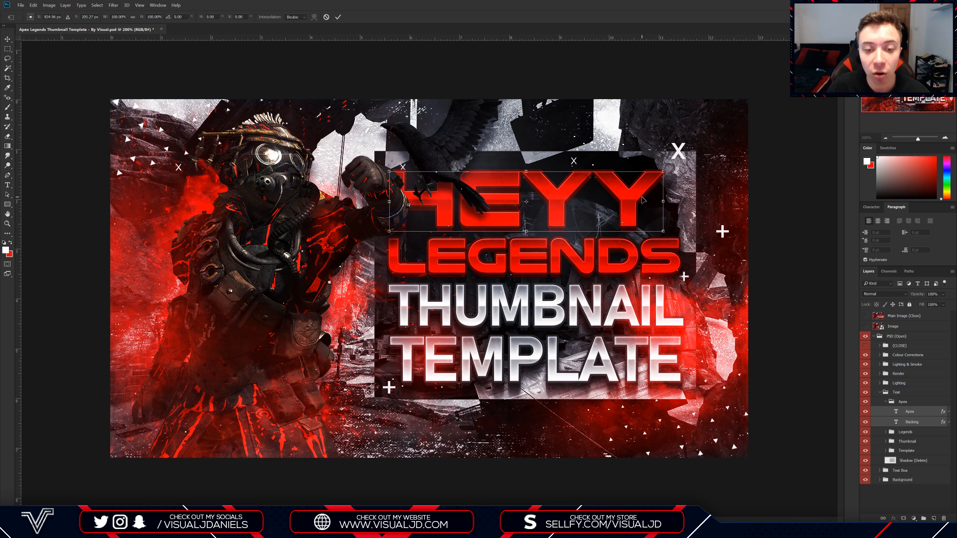
left_click_drag(663, 174, 682, 170)
key("Return")
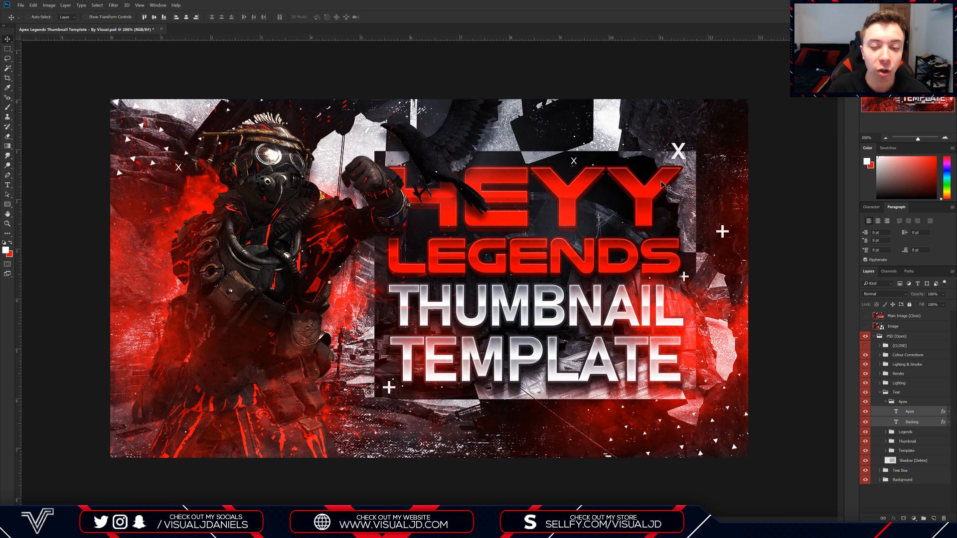
Replace the red LEGENDS title text with VISUALLAD.
left_click(7, 184)
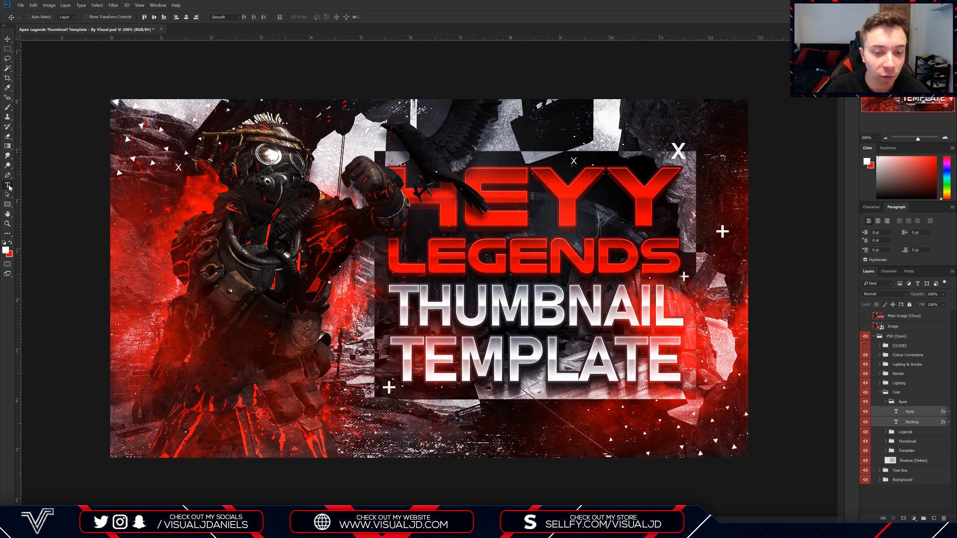
double_click(538, 259)
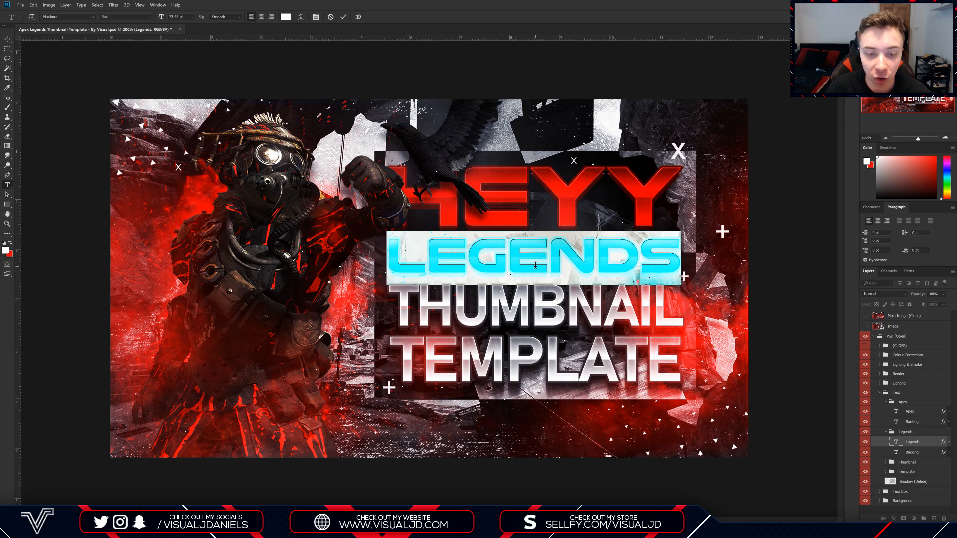
type("VISUALLJD")
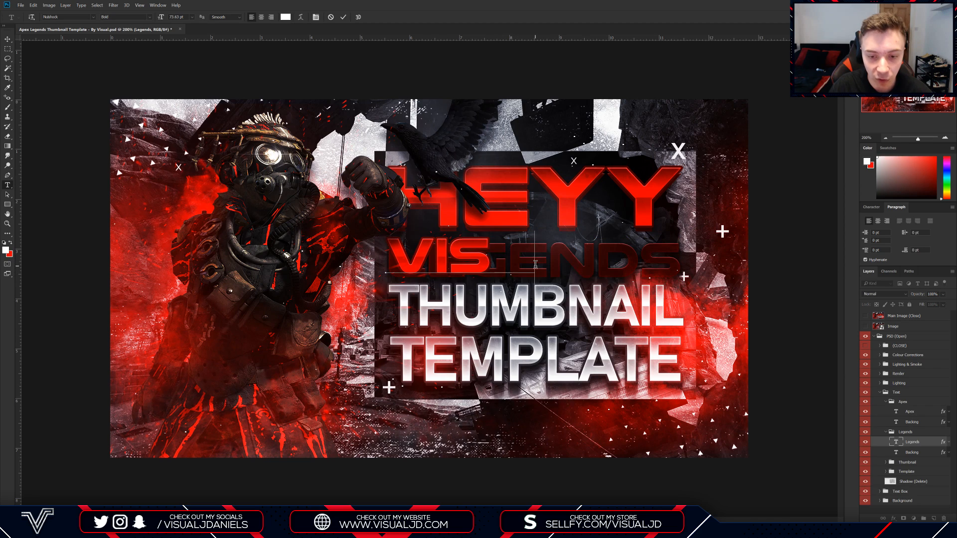
key("ctrl+Return")
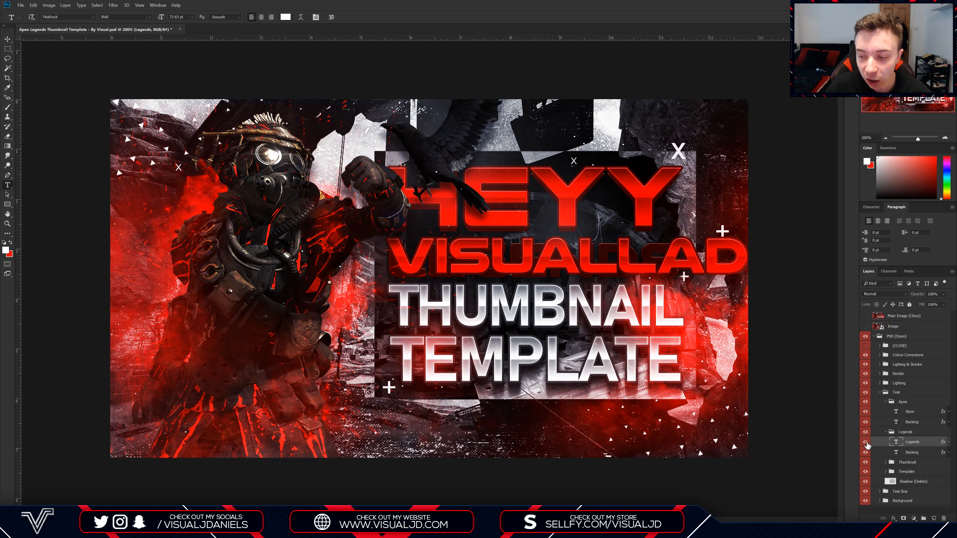
Change the text of the Backing layer in the Legends group to VISUALLAD, keeping the Legends text layer hidden only while editing it.
left_click(865, 443)
double_click(895, 452)
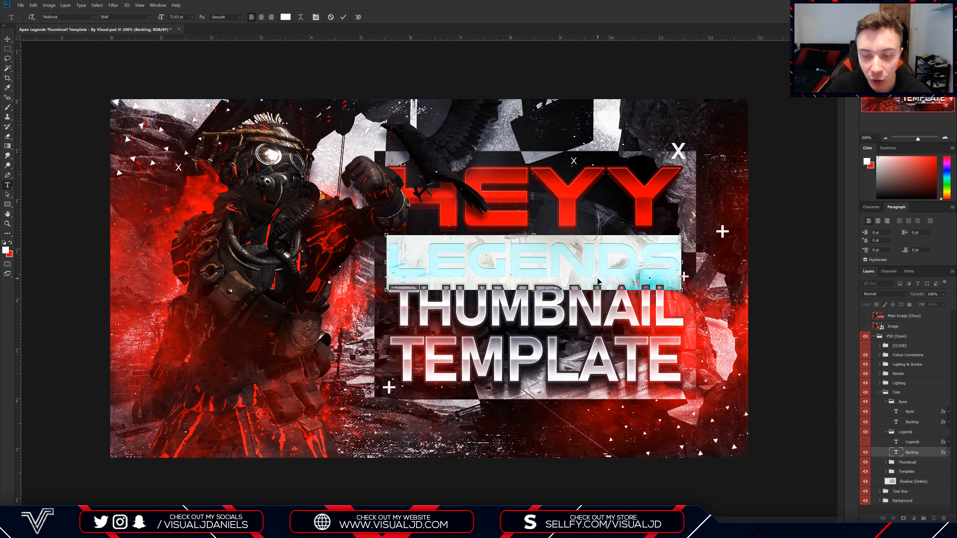
type("VIS")
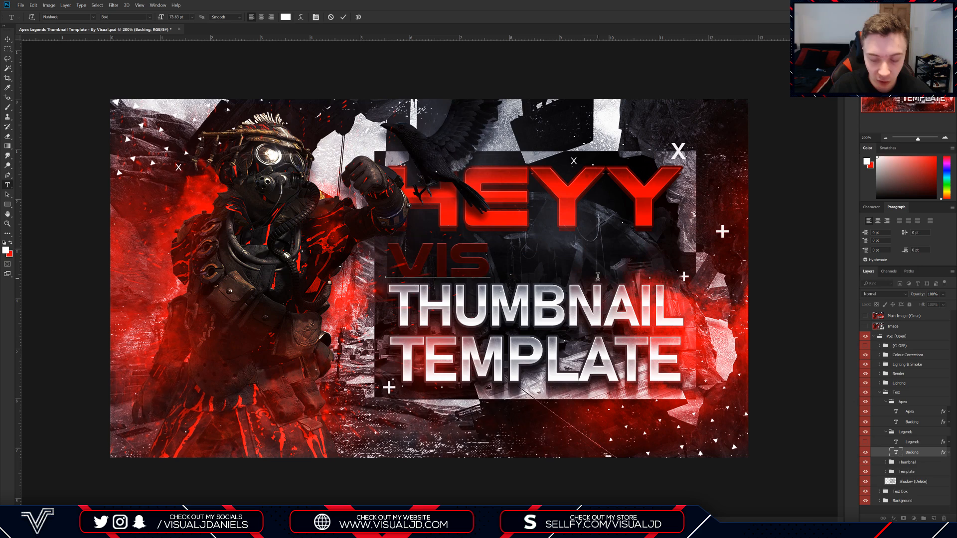
type("UALLJD")
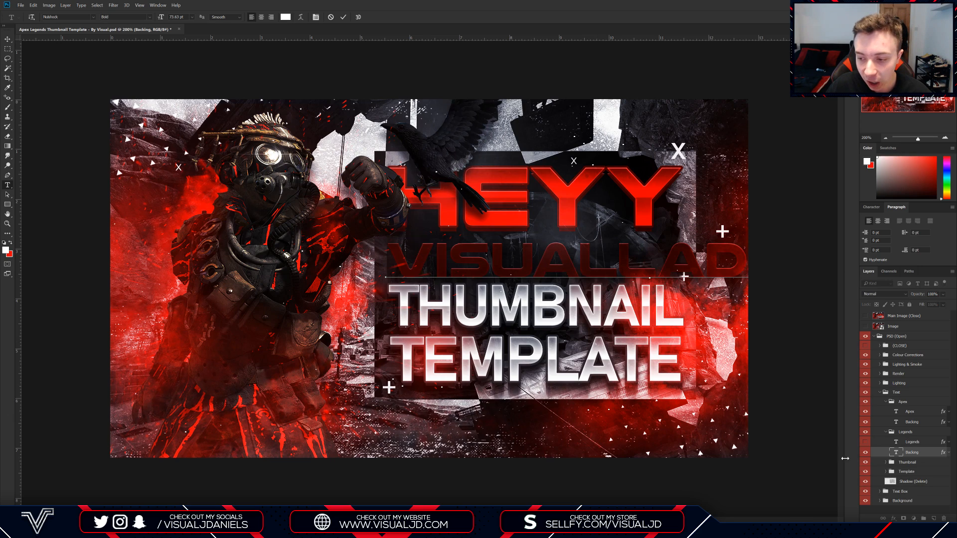
left_click(866, 442)
Scale the Legends and Backing text layers together to about 80.6%, and move them up slightly between HEYY and THUMBNAIL.
left_click(882, 446, "ctrl")
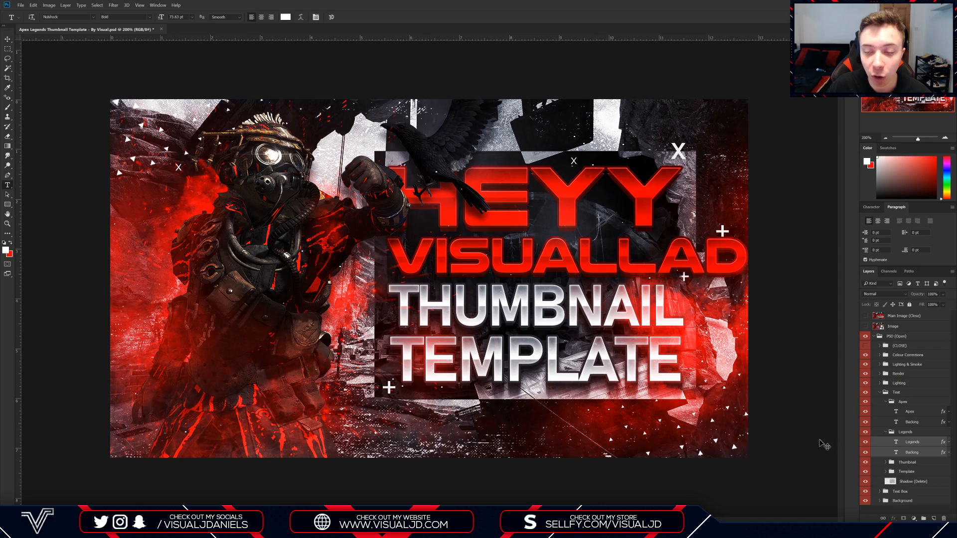
key("ctrl+t")
left_click_drag(747, 238, 676, 244)
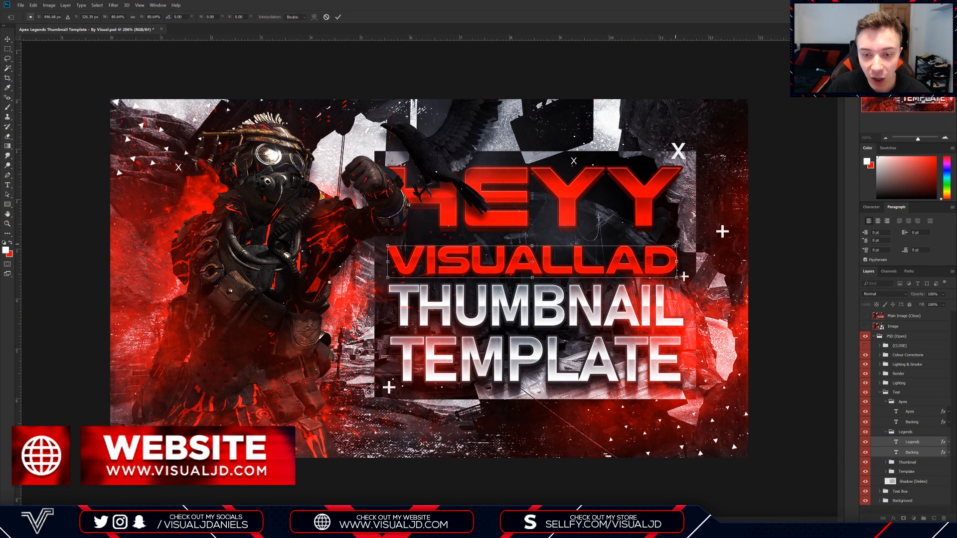
key("Return")
left_click(8, 40)
left_click_drag(621, 269, 617, 260)
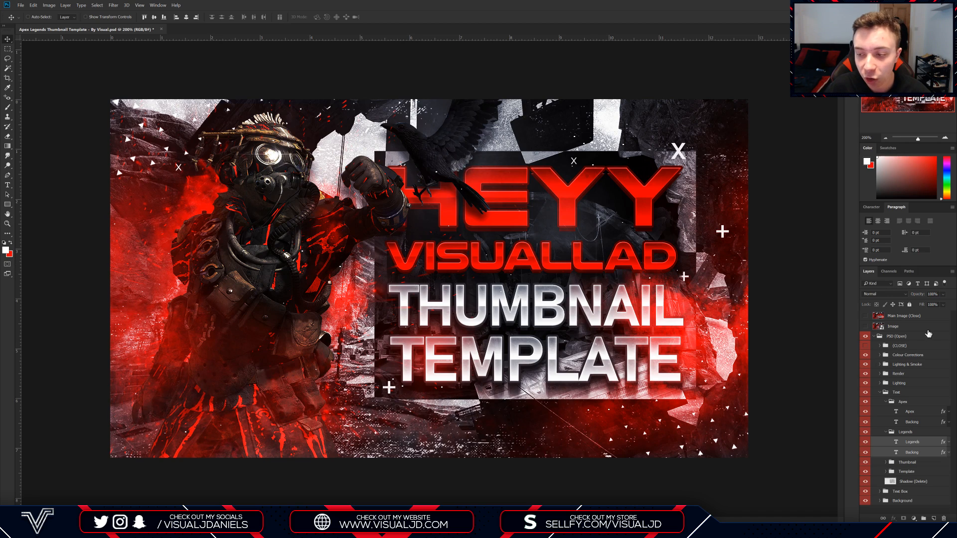
Collapse the PSD (Open) group, merge a duplicate of it into a single layer, and duplicate that merged layer.
left_click(874, 337)
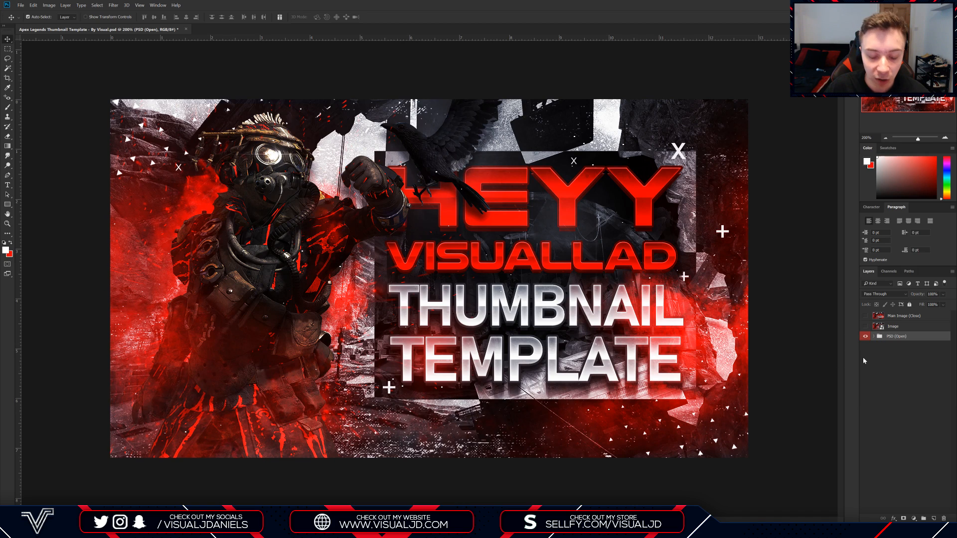
key("ctrl+j")
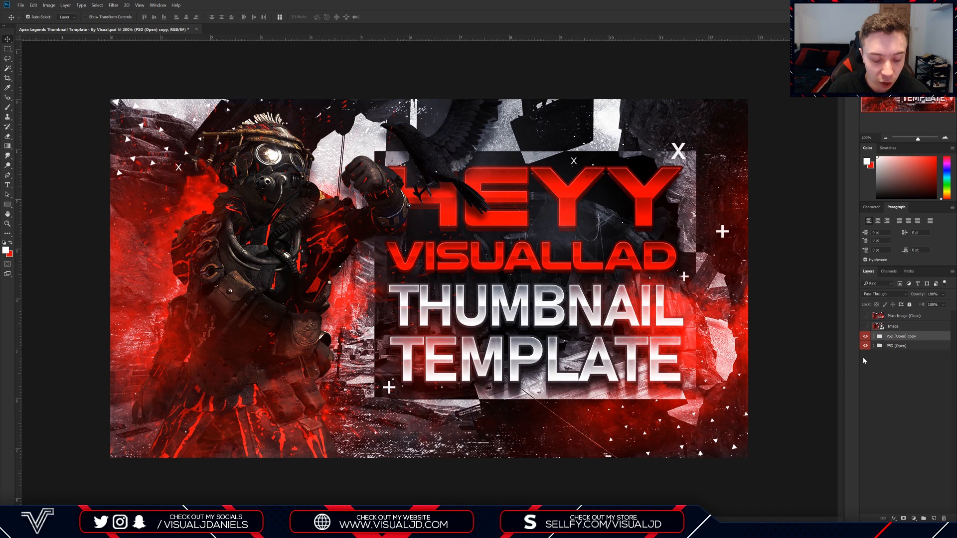
key("ctrl+e")
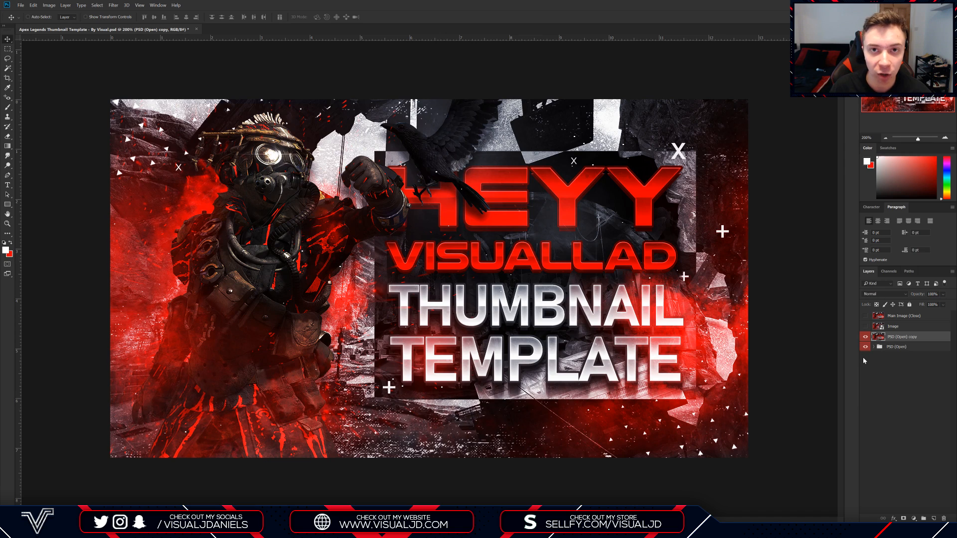
key("ctrl+j")
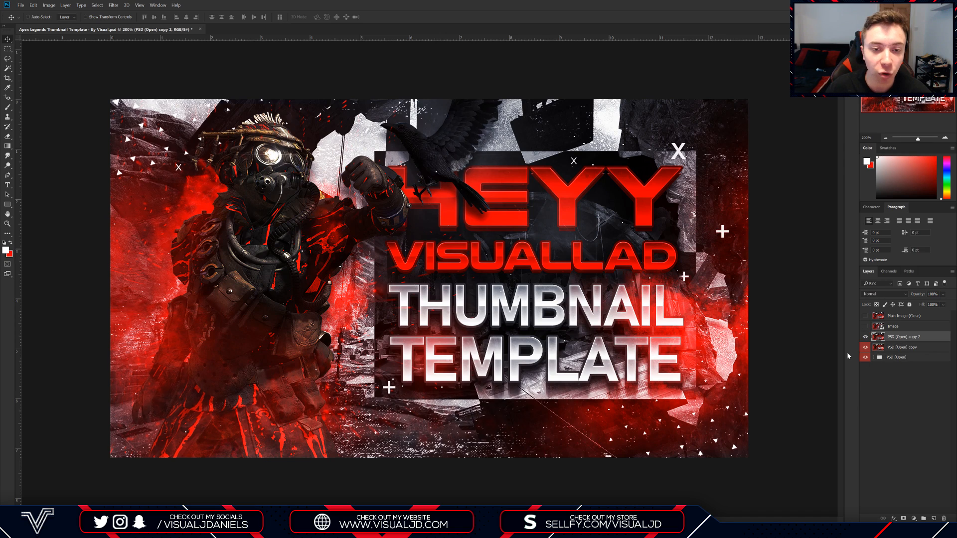
Apply a High Pass filter with a 1-pixel radius to the PSD (Open) copy 2 layer and set its blend mode to Overlay.
left_click(116, 5)
mouse_move(138, 146)
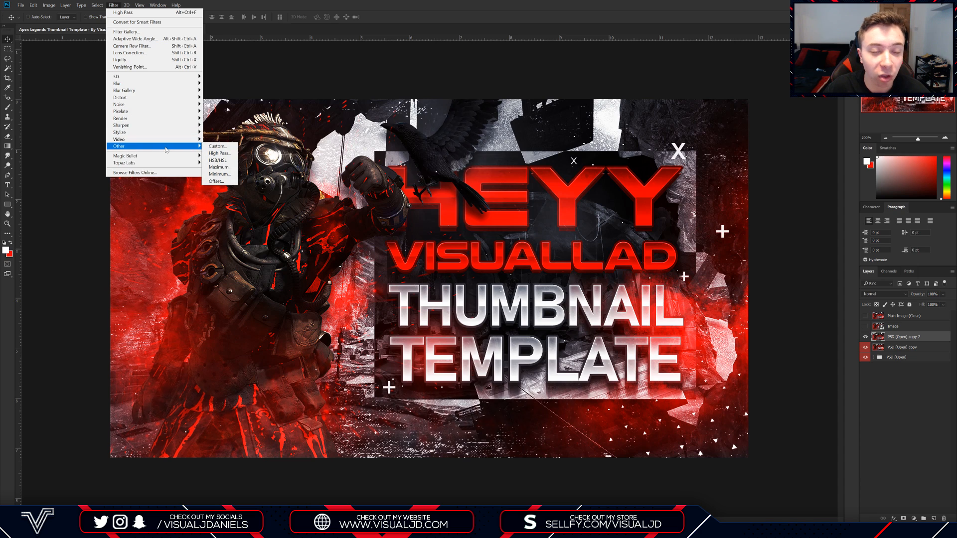
left_click(219, 153)
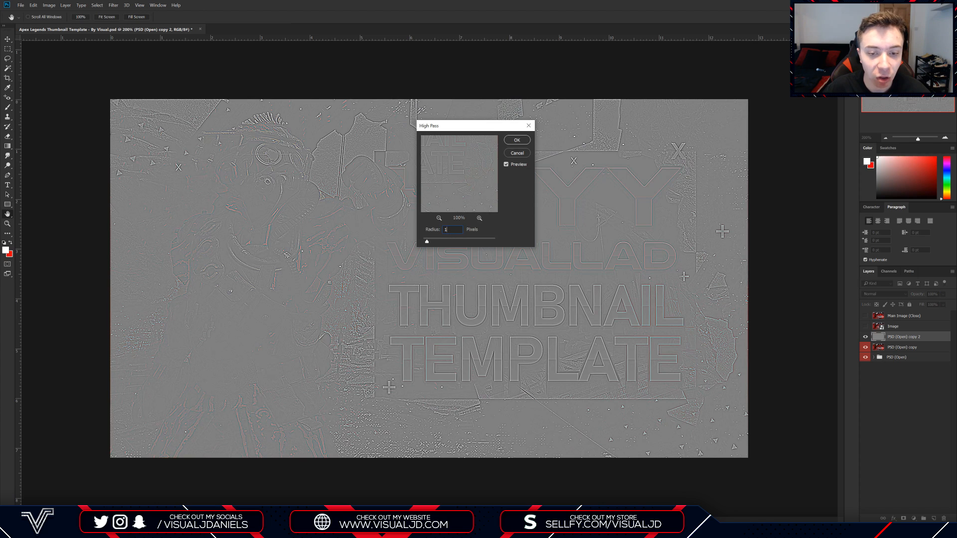
key("Return")
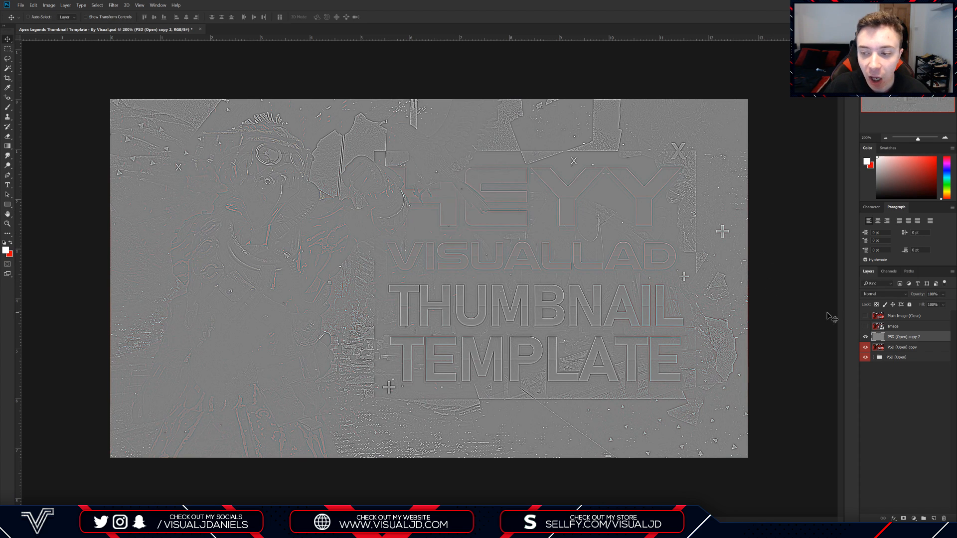
left_click(886, 294)
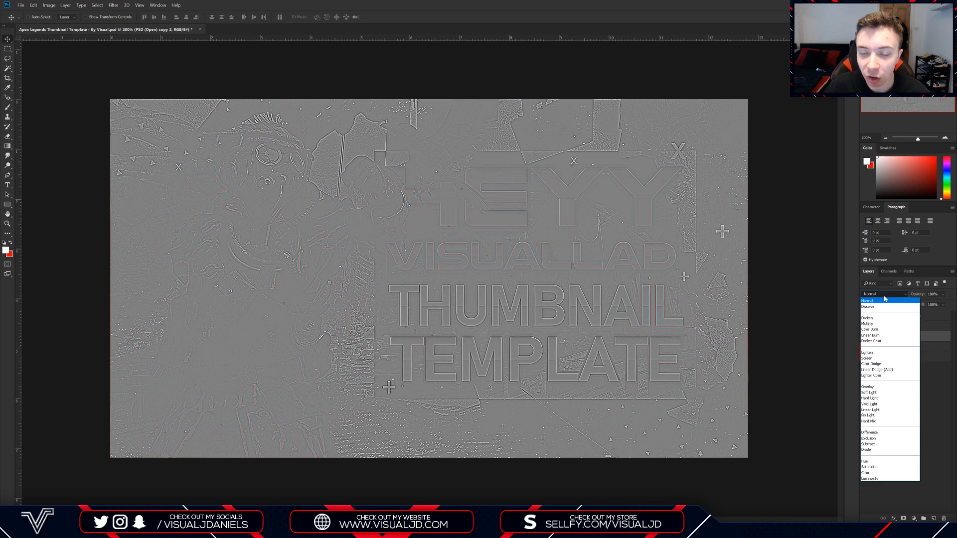
left_click(881, 387)
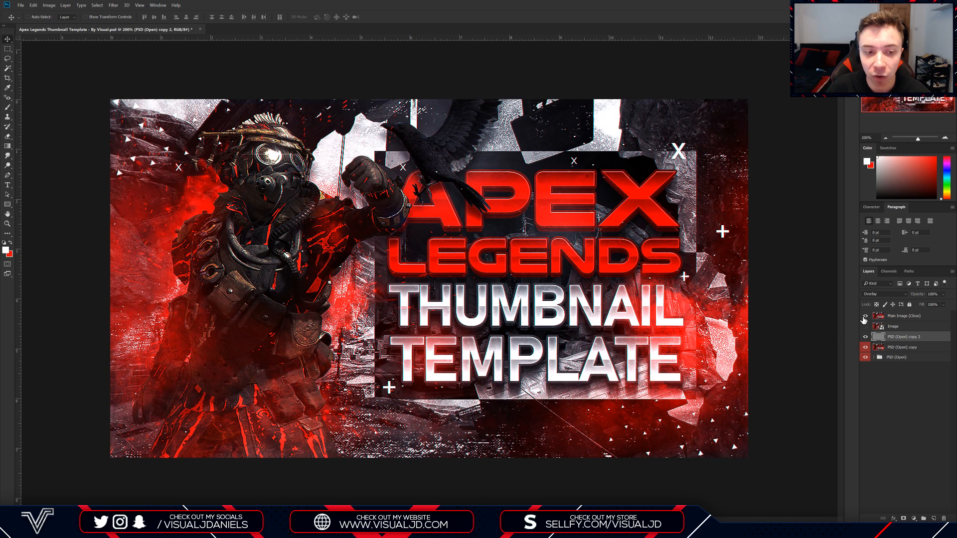
Compare the edited thumbnail with the original by toggling the Main Image (Close) layer, leaving it hidden.
left_click(865, 316)
left_click(865, 316)
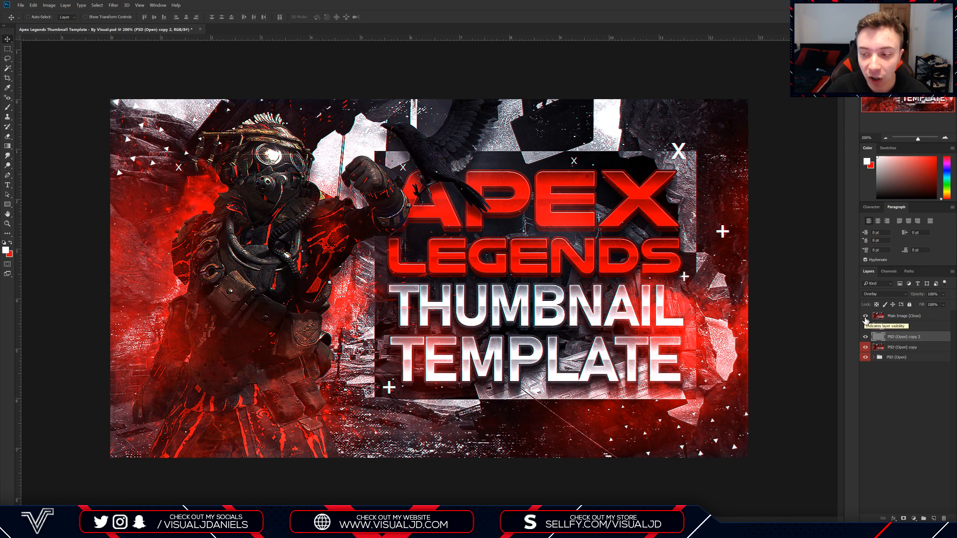
left_click(865, 316)
Merge the High Pass layer with the PSD (Open) copy layer and duplicate the merged result.
left_click(904, 349, "shift")
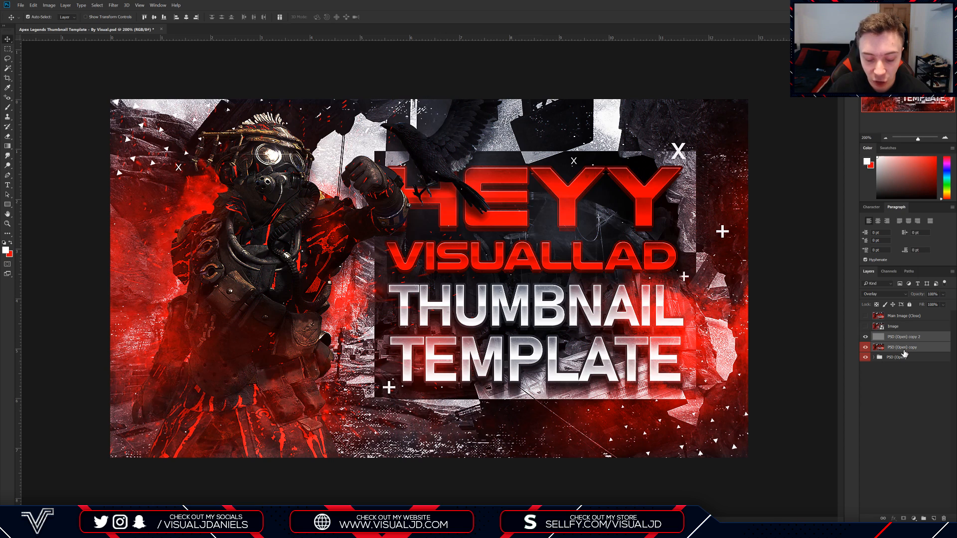
key("ctrl+e")
key("ctrl+j")
left_click(114, 6)
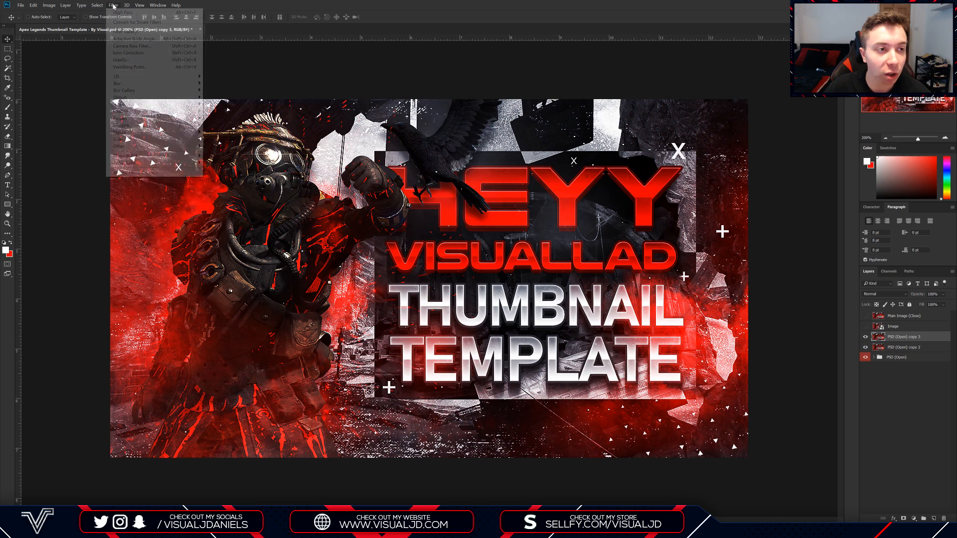
mouse_move(126, 120)
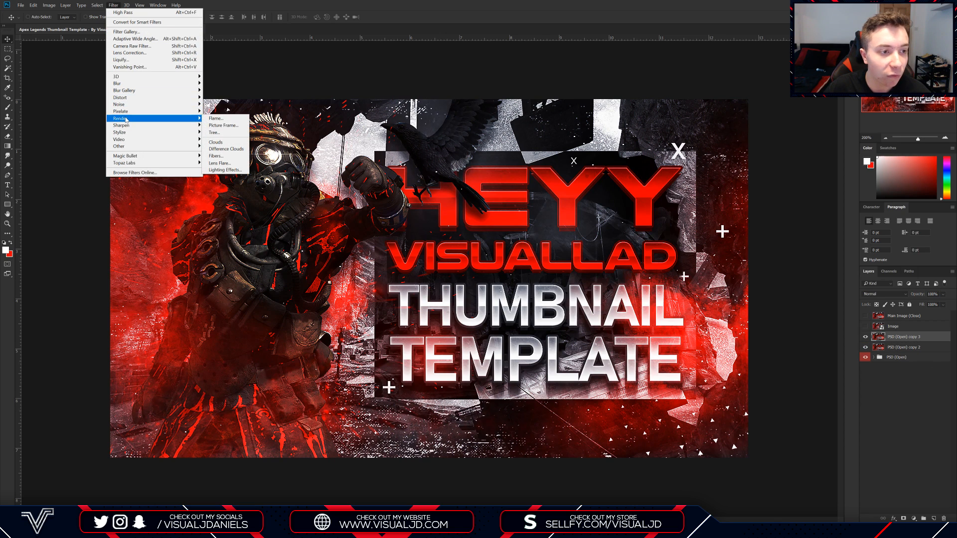
left_click(216, 133)
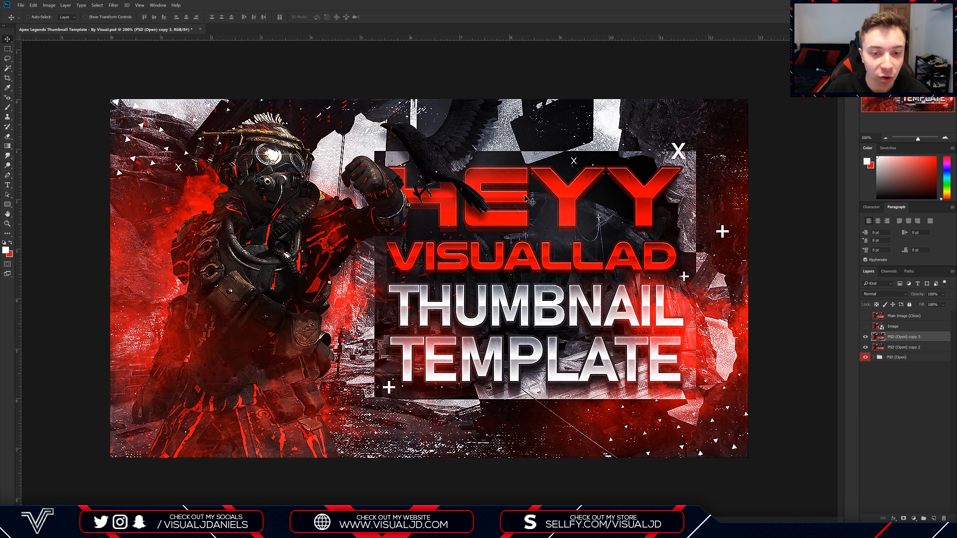
key("ctrl+minus")
key("ctrl+minus")
key("ctrl+minus")
key("ctrl+plus")
key("ctrl+plus")
key("ctrl+plus")
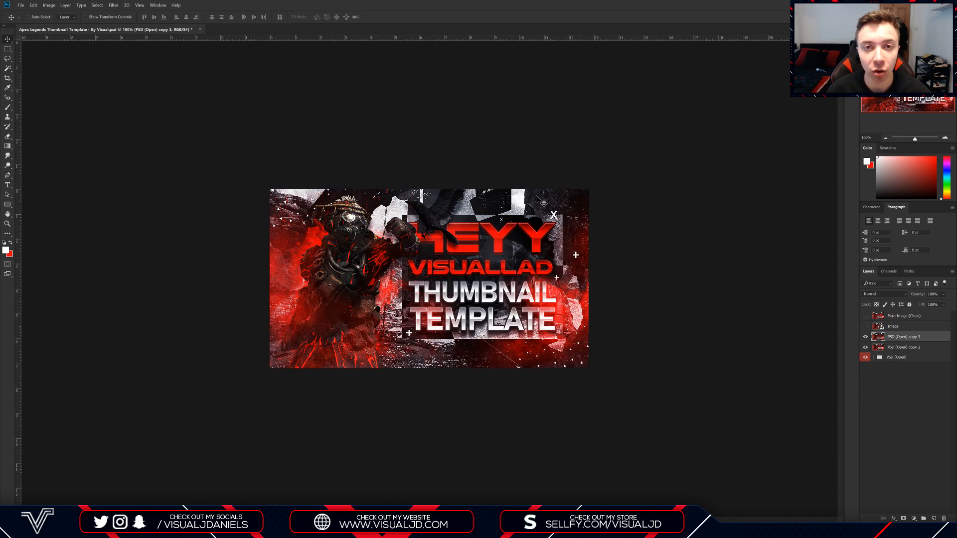